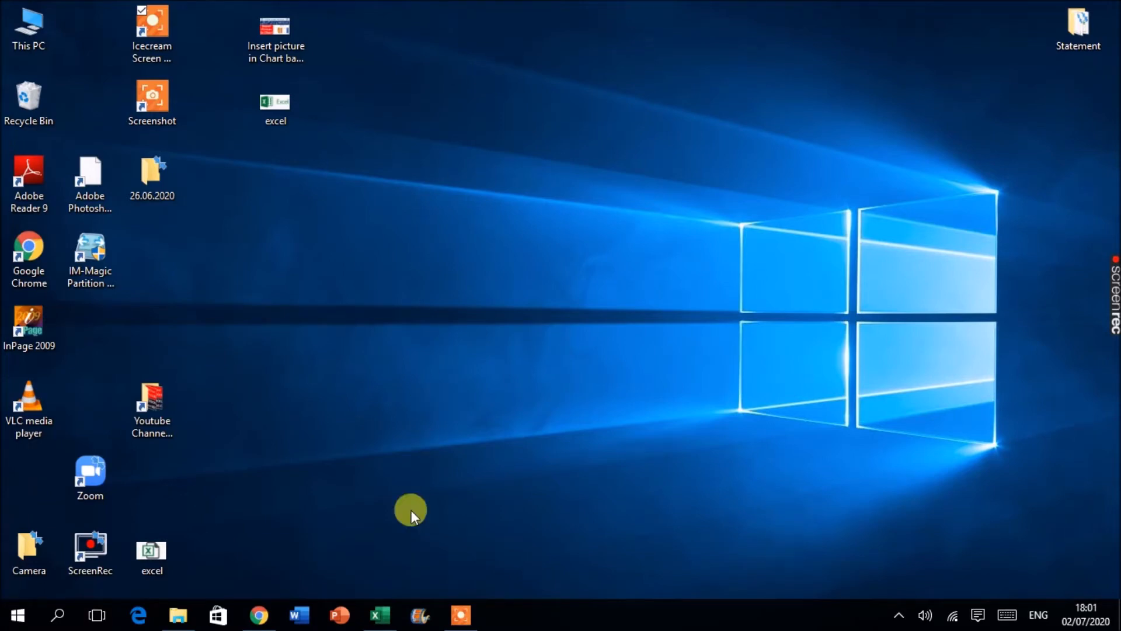
- Switch to the open Excel workbook and look over the name, price and items data in B1:D7 of Sheet1
{"action": "key", "text": "alt+Tab"}
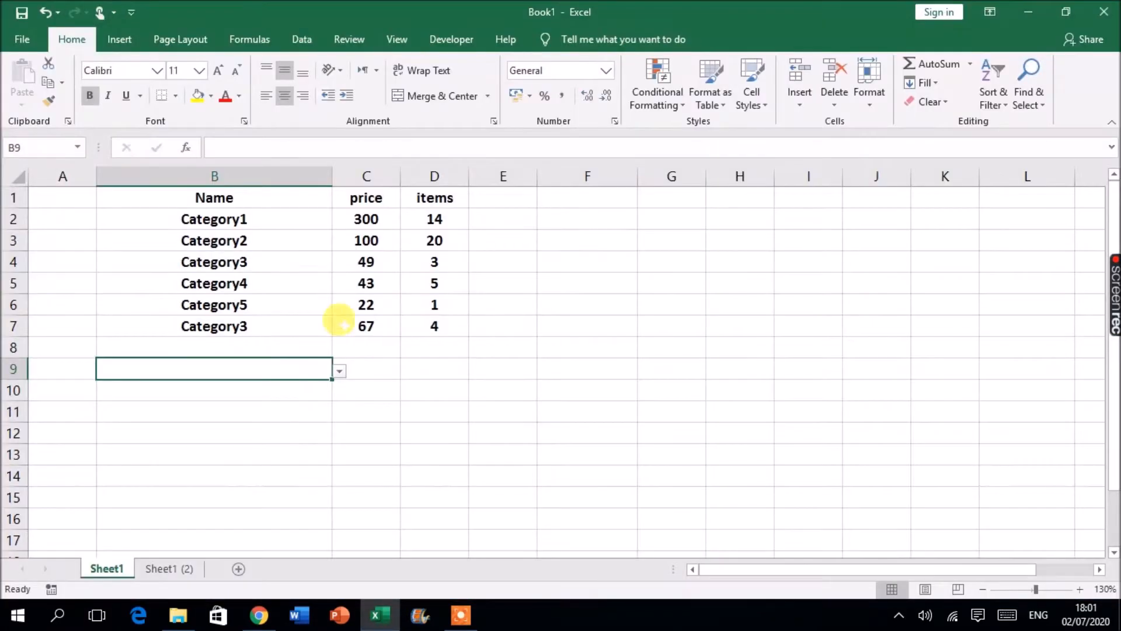
{"action": "left_click", "coordinate": [210, 219]}
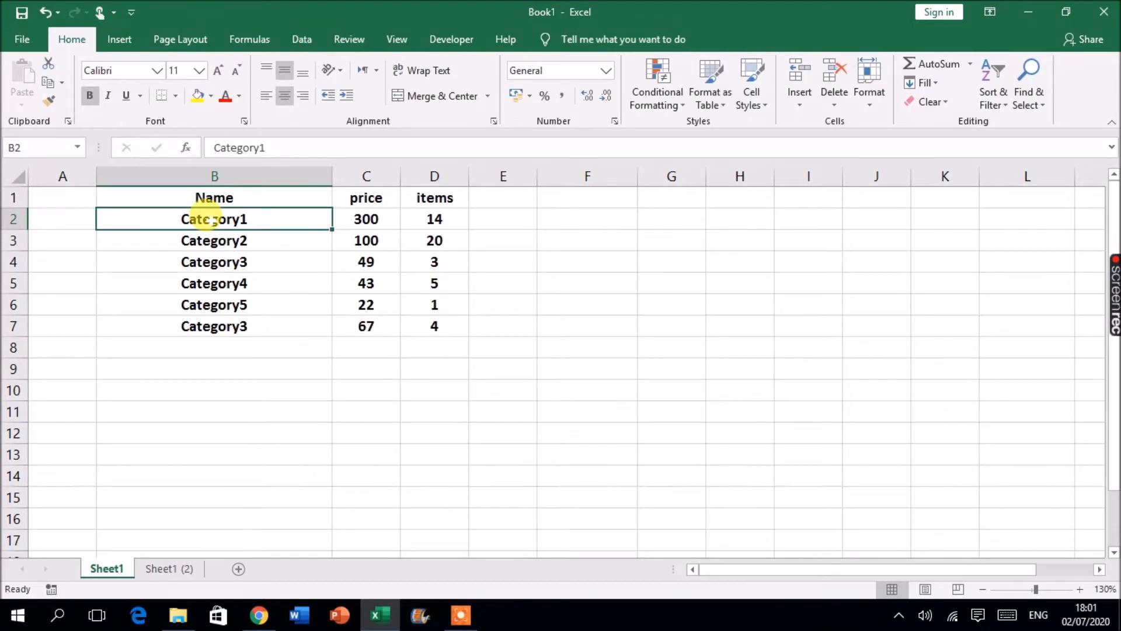
{"action": "key", "text": "Right"}
{"action": "key", "text": "Right"}
{"action": "key", "text": "Right"}
{"action": "key", "text": "Left"}
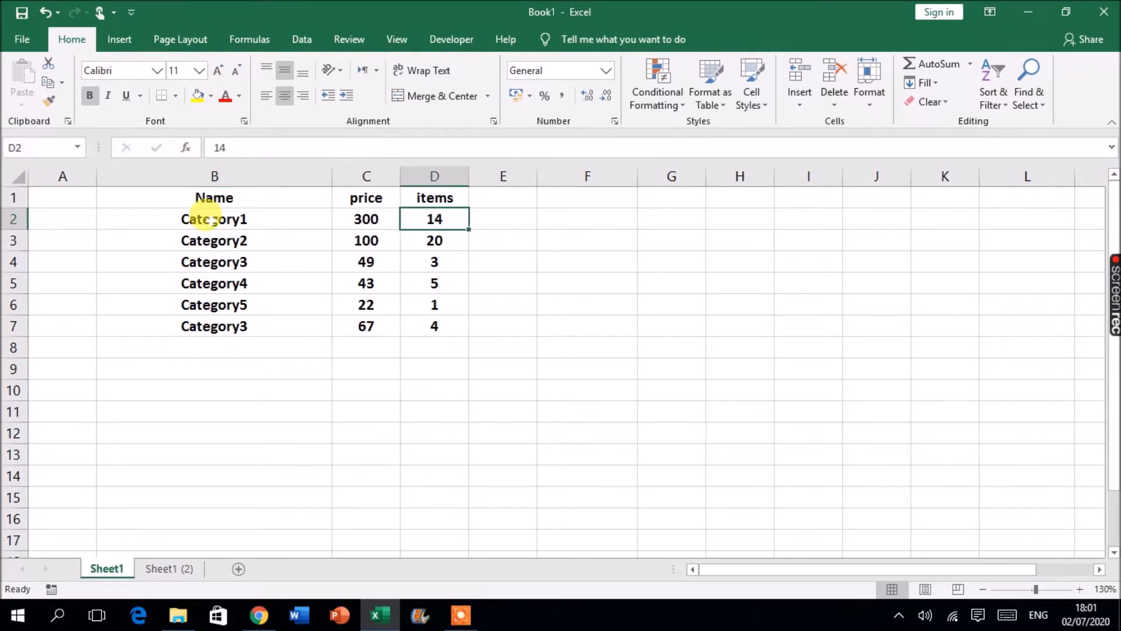
{"action": "key", "text": "Left"}
{"action": "key", "text": "Left"}
{"action": "key", "text": "Left"}
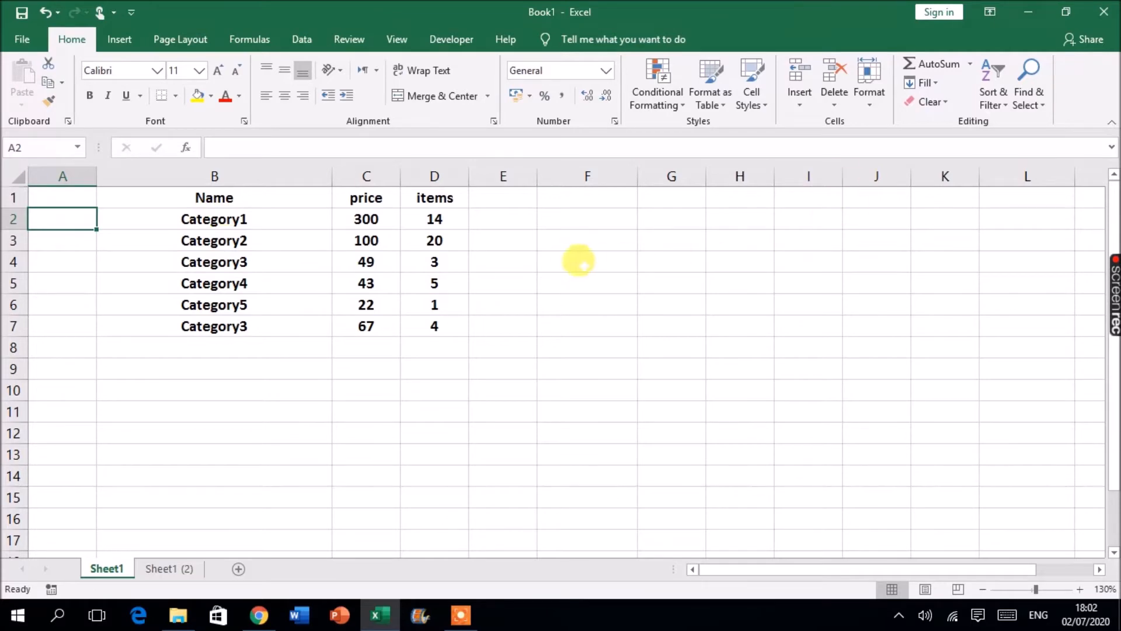
{"action": "left_click", "coordinate": [298, 201]}
{"action": "left_click_drag", "start_coordinate": [298, 201], "coordinate": [462, 324]}
{"action": "left_click", "coordinate": [415, 362]}
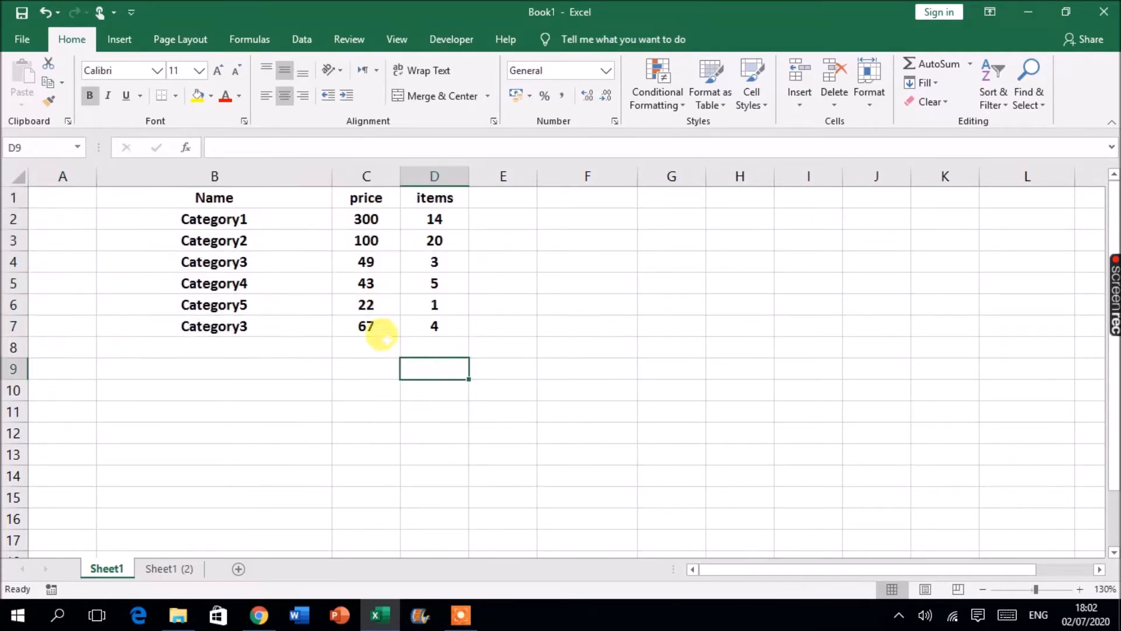
{"action": "left_click_drag", "start_coordinate": [212, 196], "coordinate": [447, 239]}
{"action": "left_click", "coordinate": [370, 366]}
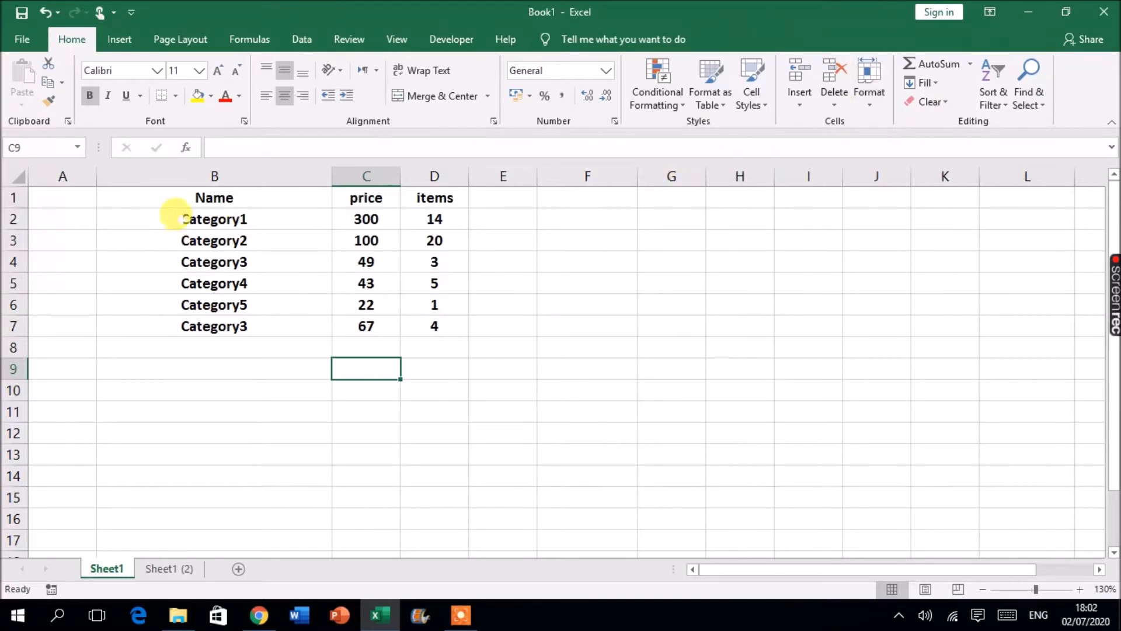
{"action": "left_click", "coordinate": [164, 199]}
{"action": "left_click_drag", "start_coordinate": [164, 199], "coordinate": [432, 325]}
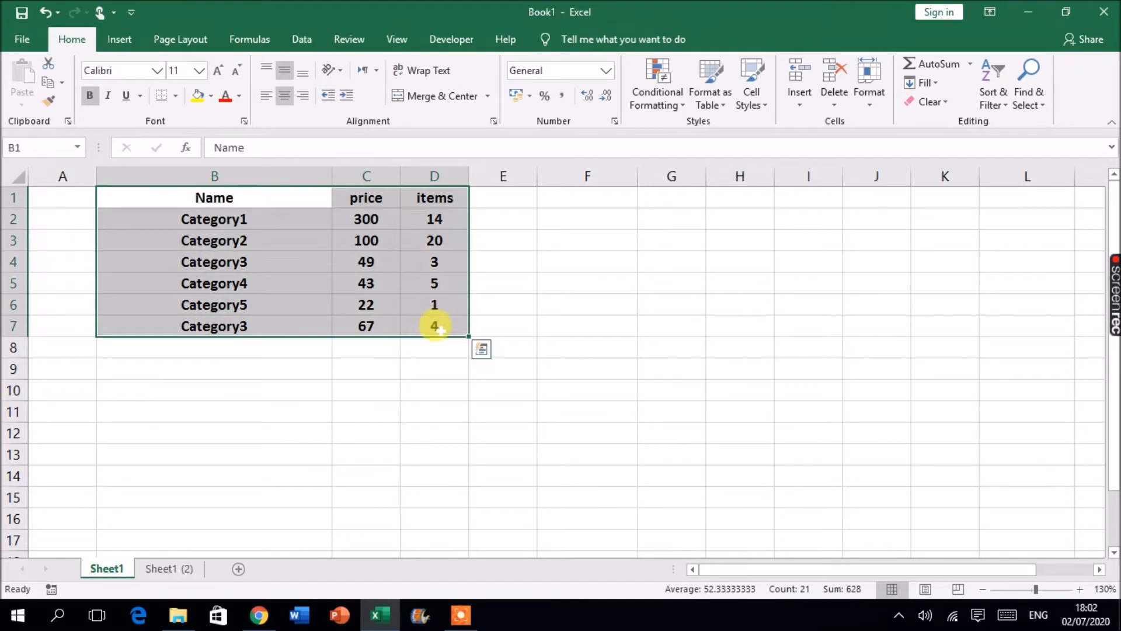
{"action": "left_click", "coordinate": [297, 403]}
- Examine the Name header and the entries of the Name, price and items columns one column at a time
{"action": "left_click_drag", "start_coordinate": [175, 198], "coordinate": [249, 190]}
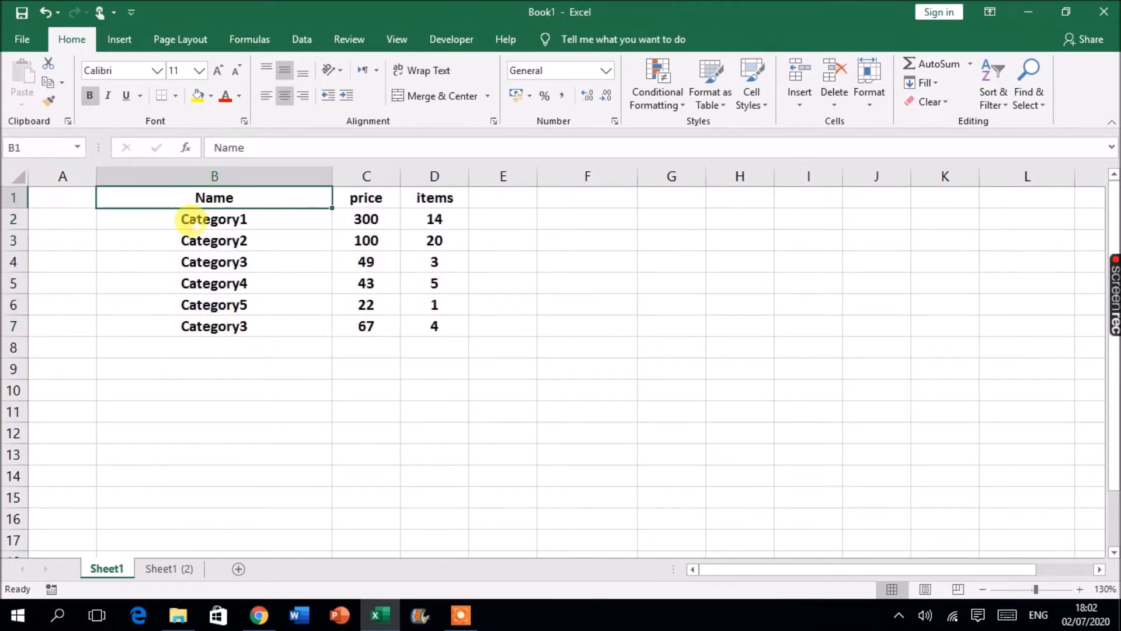
{"action": "left_click_drag", "start_coordinate": [188, 217], "coordinate": [216, 330]}
{"action": "left_click", "coordinate": [189, 219]}
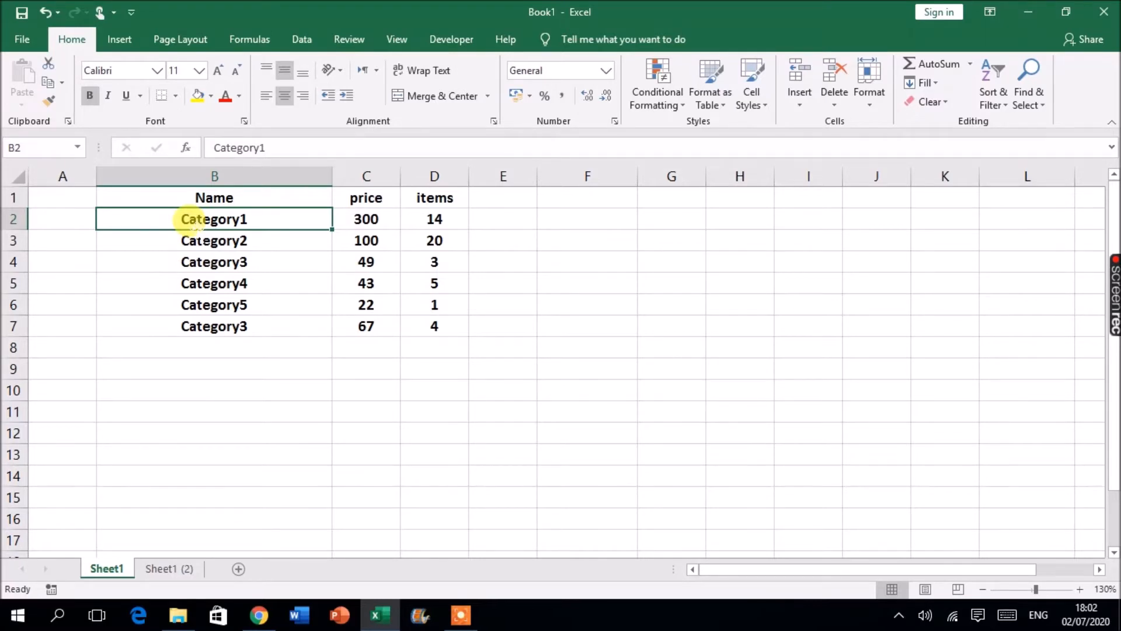
{"action": "left_click_drag", "start_coordinate": [188, 220], "coordinate": [180, 321]}
{"action": "left_click", "coordinate": [250, 382]}
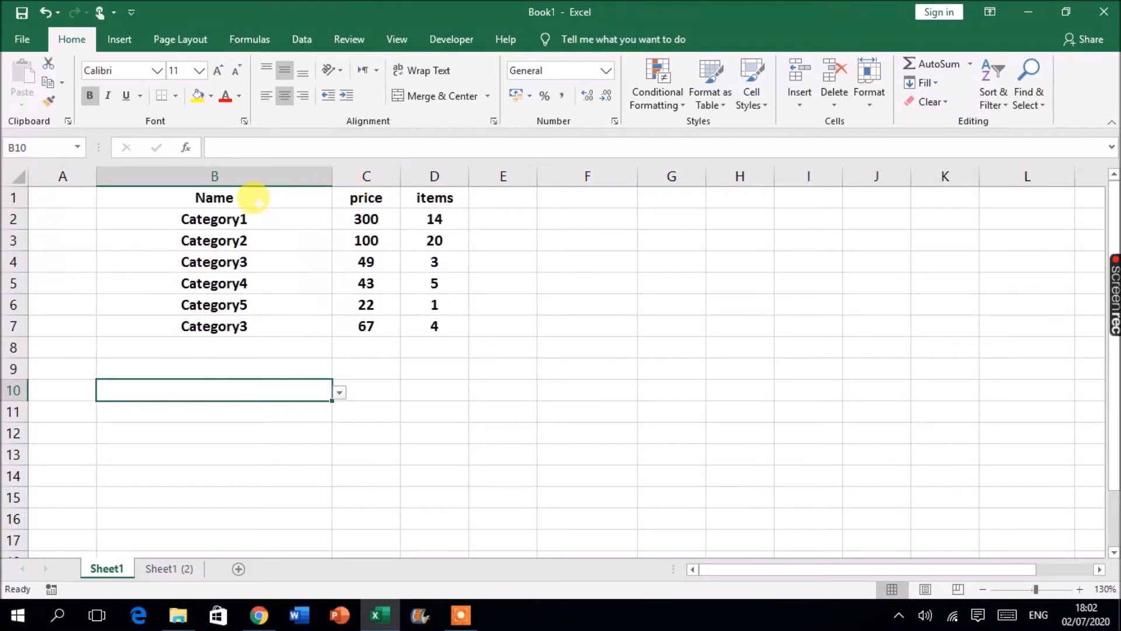
{"action": "left_click_drag", "start_coordinate": [368, 217], "coordinate": [357, 325]}
{"action": "left_click", "coordinate": [257, 348]}
{"action": "left_click_drag", "start_coordinate": [431, 220], "coordinate": [446, 324]}
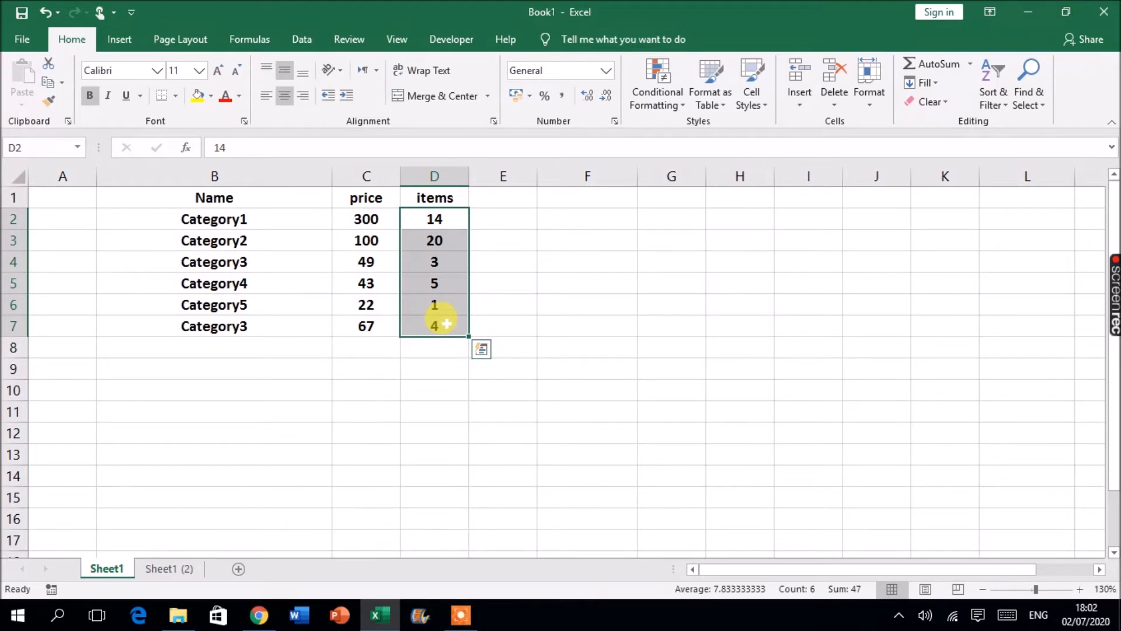
{"action": "left_click", "coordinate": [252, 388]}
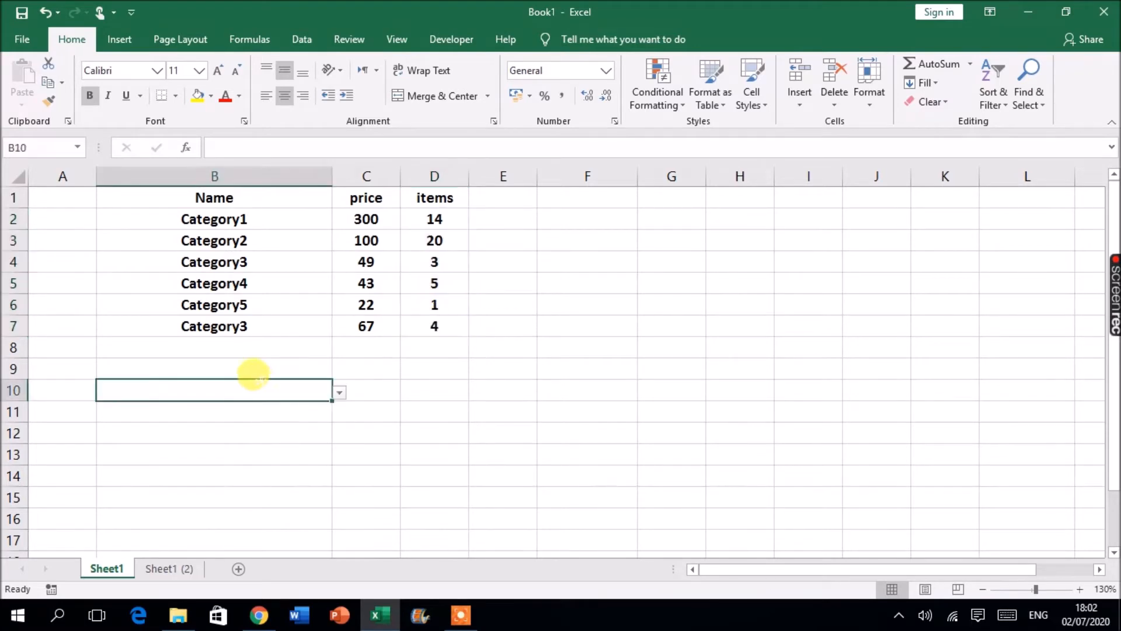
- Widen the price and items columns of the data list
{"action": "left_click_drag", "start_coordinate": [469, 174], "coordinate": [510, 175]}
{"action": "left_click_drag", "start_coordinate": [401, 175], "coordinate": [458, 177]}
{"action": "left_click", "coordinate": [195, 258]}
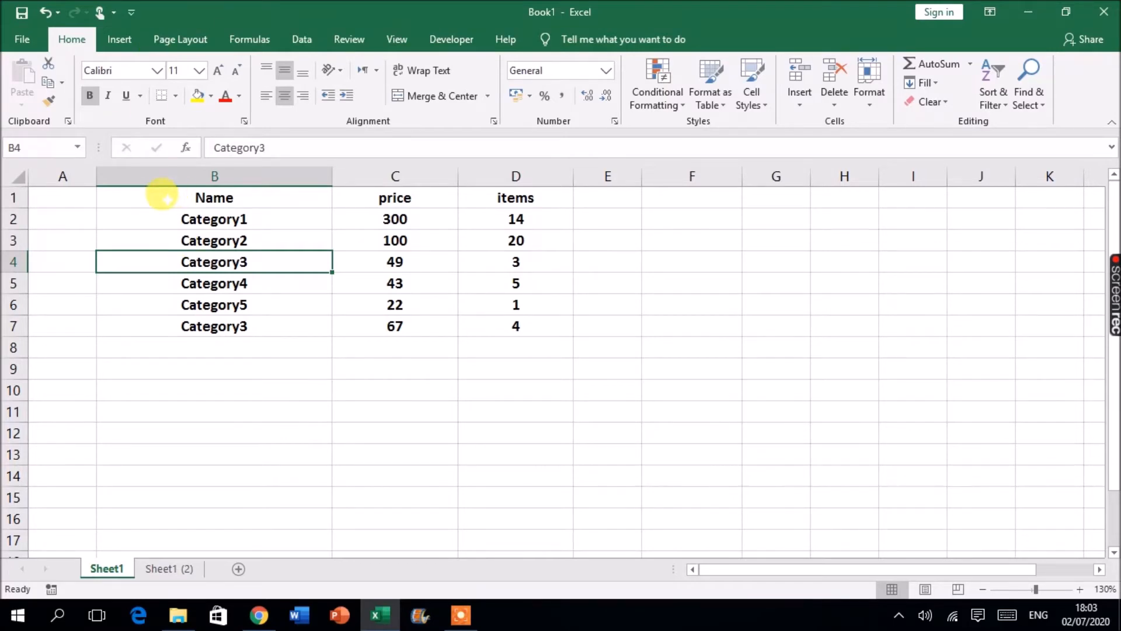
- Convert the range B1:D7 into a table, using its first row as headers
{"action": "left_click_drag", "start_coordinate": [162, 194], "coordinate": [450, 330]}
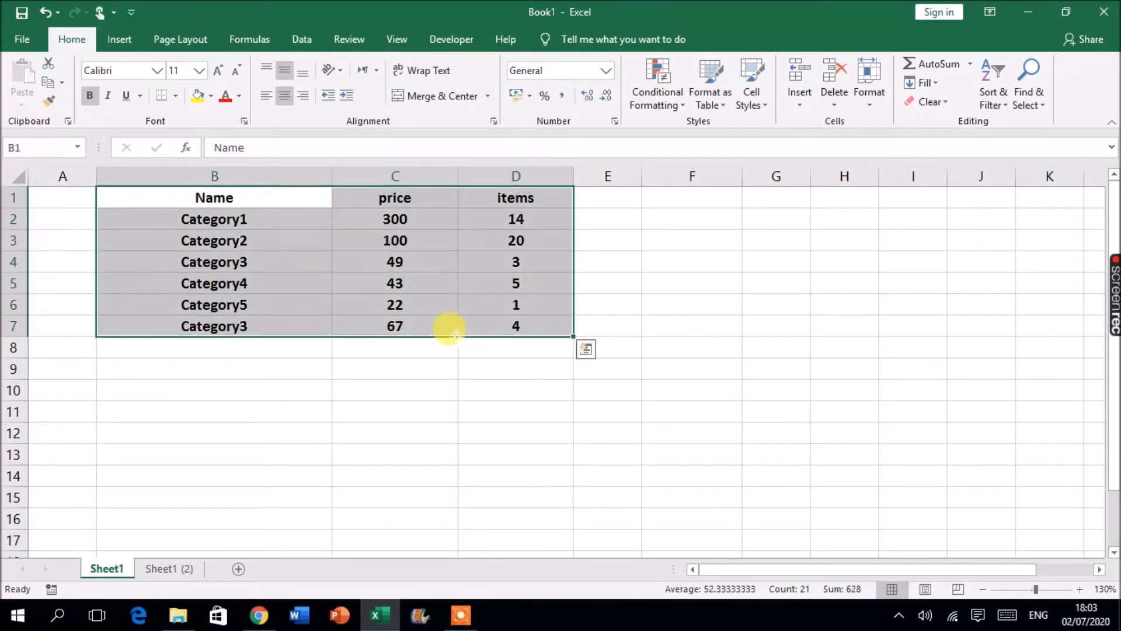
{"action": "left_click", "coordinate": [119, 39]}
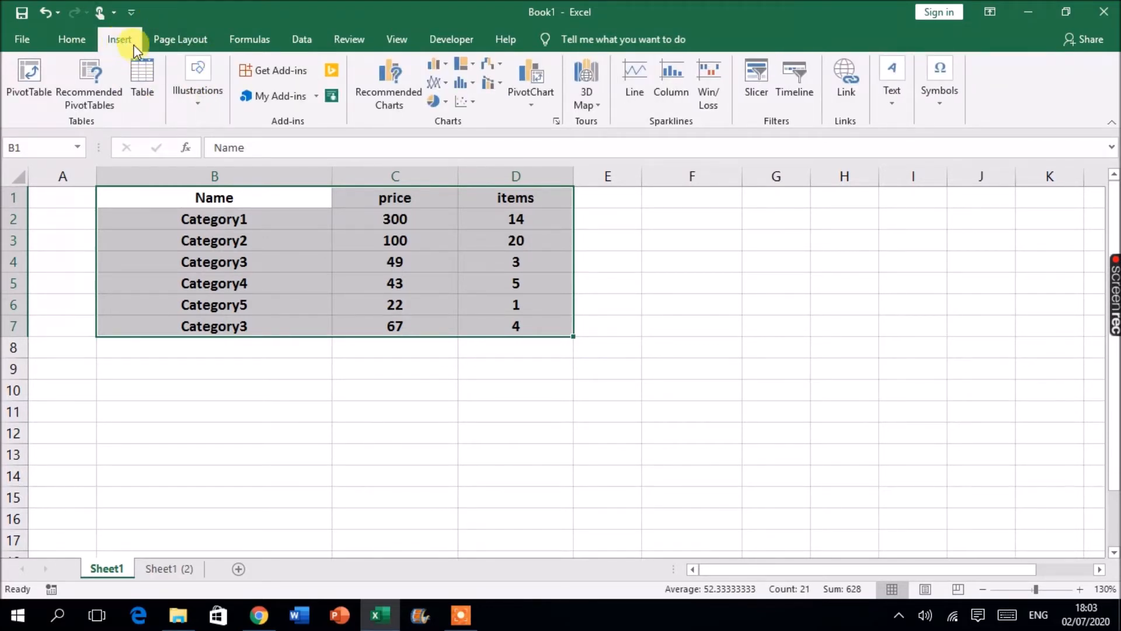
{"action": "left_click", "coordinate": [140, 76]}
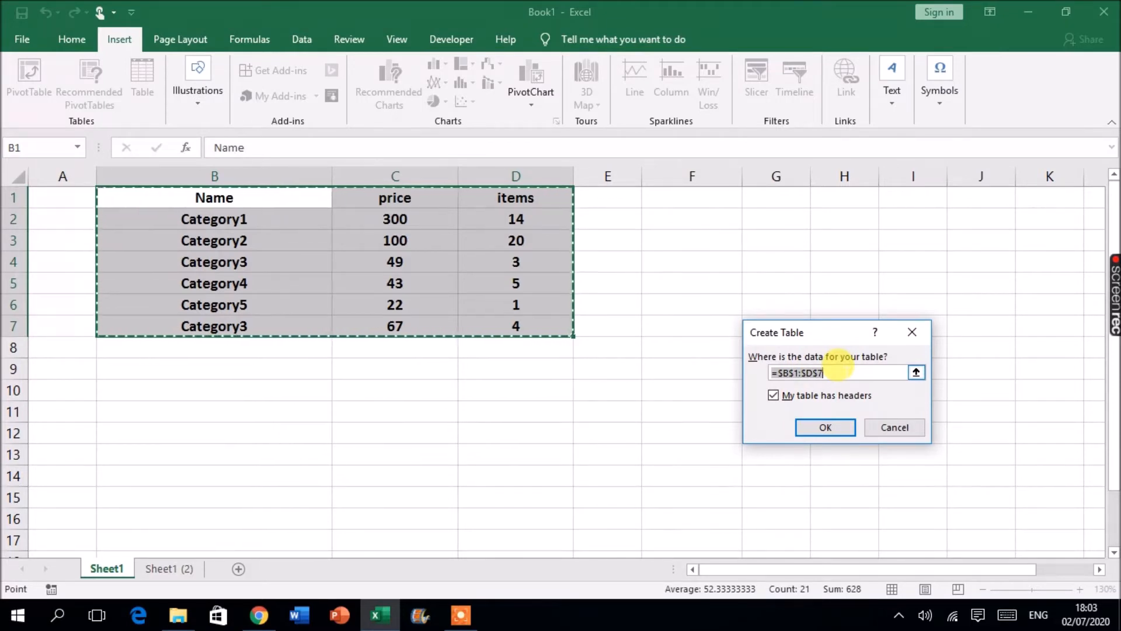
{"action": "left_click", "coordinate": [839, 372]}
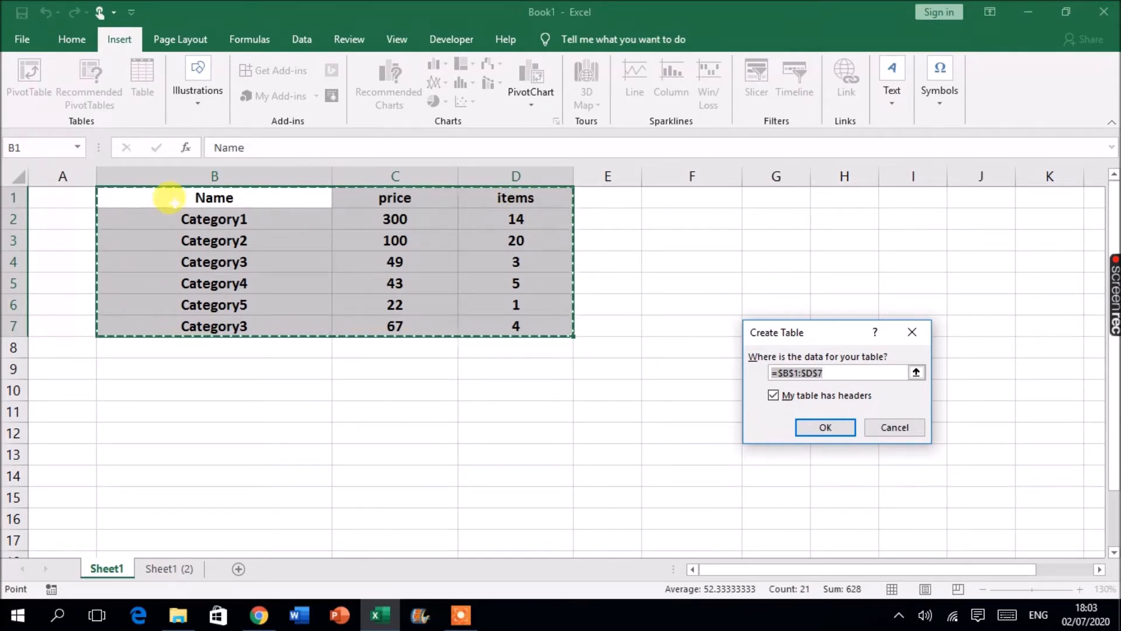
{"action": "left_click", "coordinate": [778, 397]}
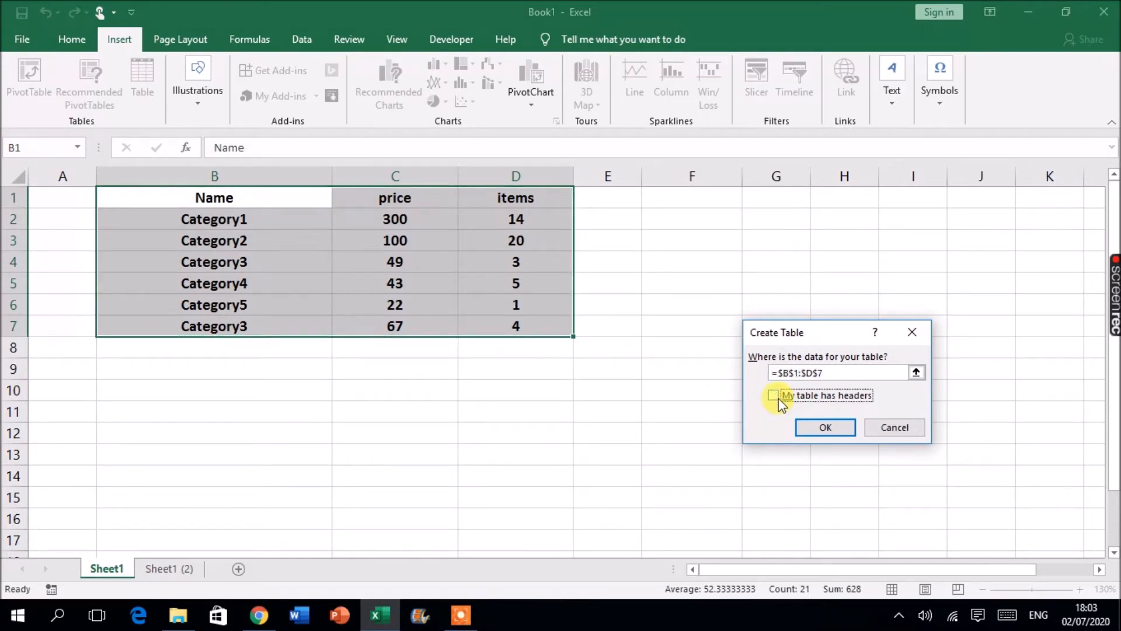
{"action": "left_click", "coordinate": [811, 424]}
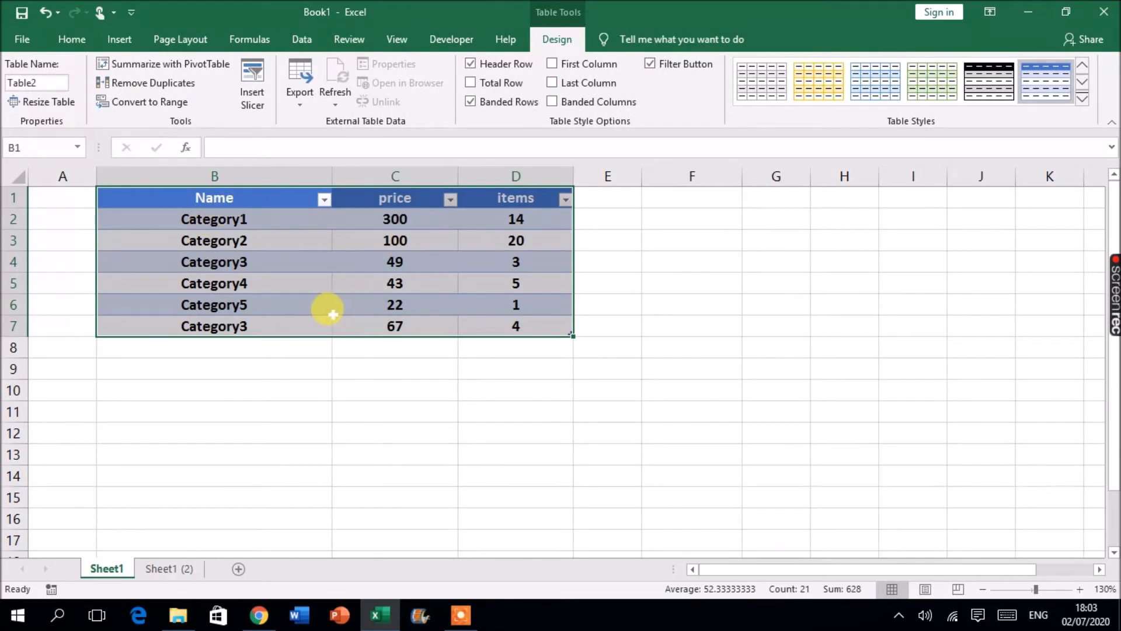
- Filter the table's Name column to only Category1 and Category5, and undo that filter
{"action": "left_click", "coordinate": [324, 199]}
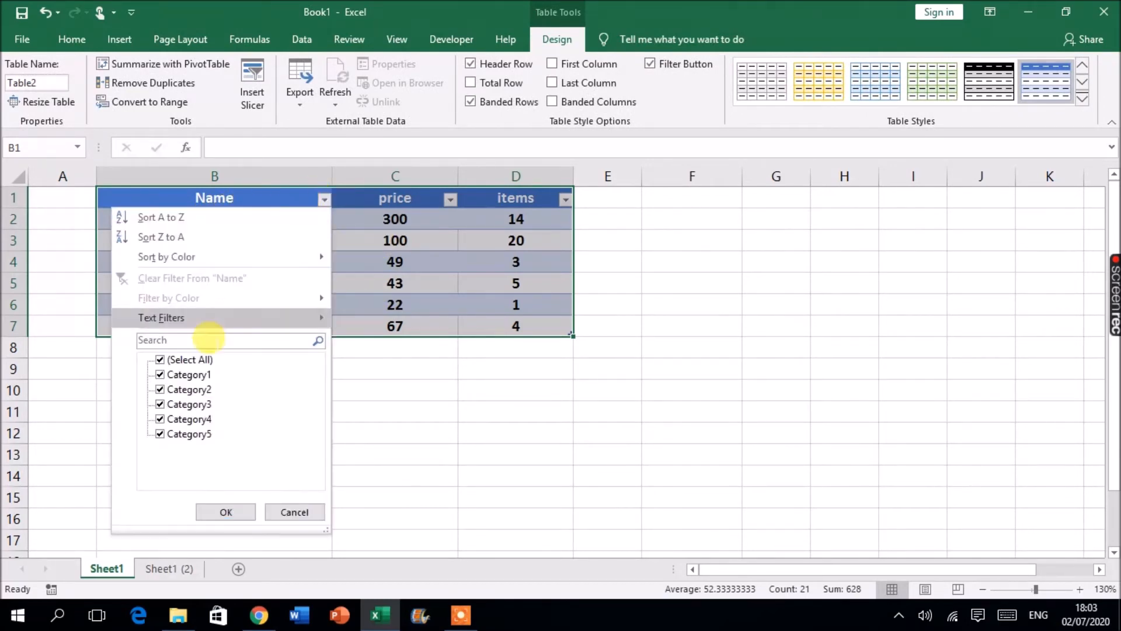
{"action": "left_click", "coordinate": [160, 389]}
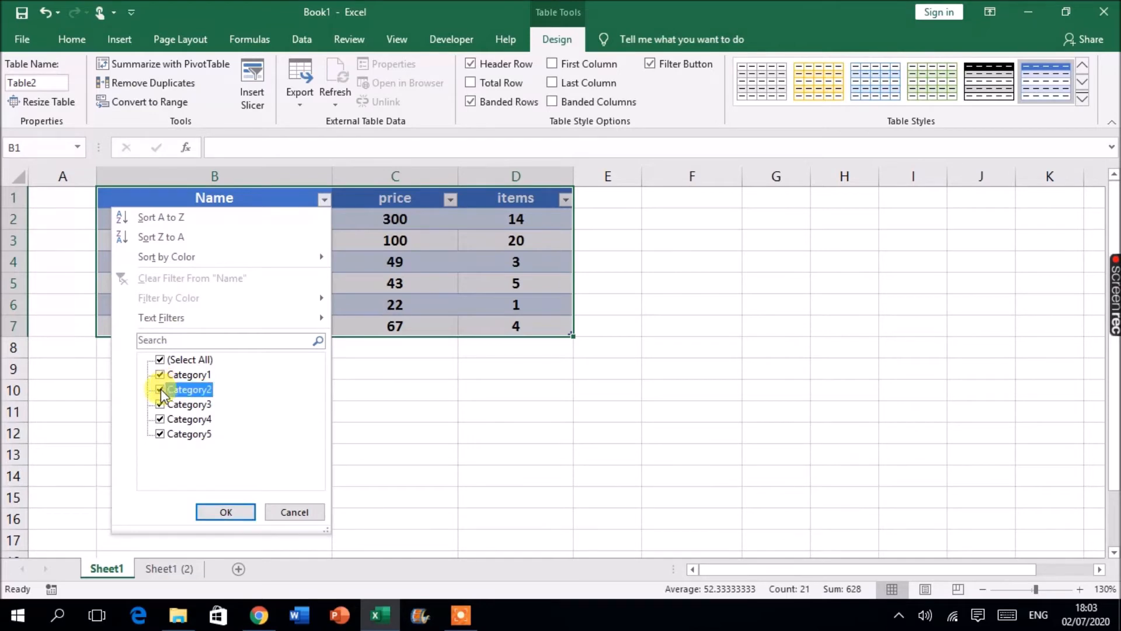
{"action": "left_click", "coordinate": [160, 419]}
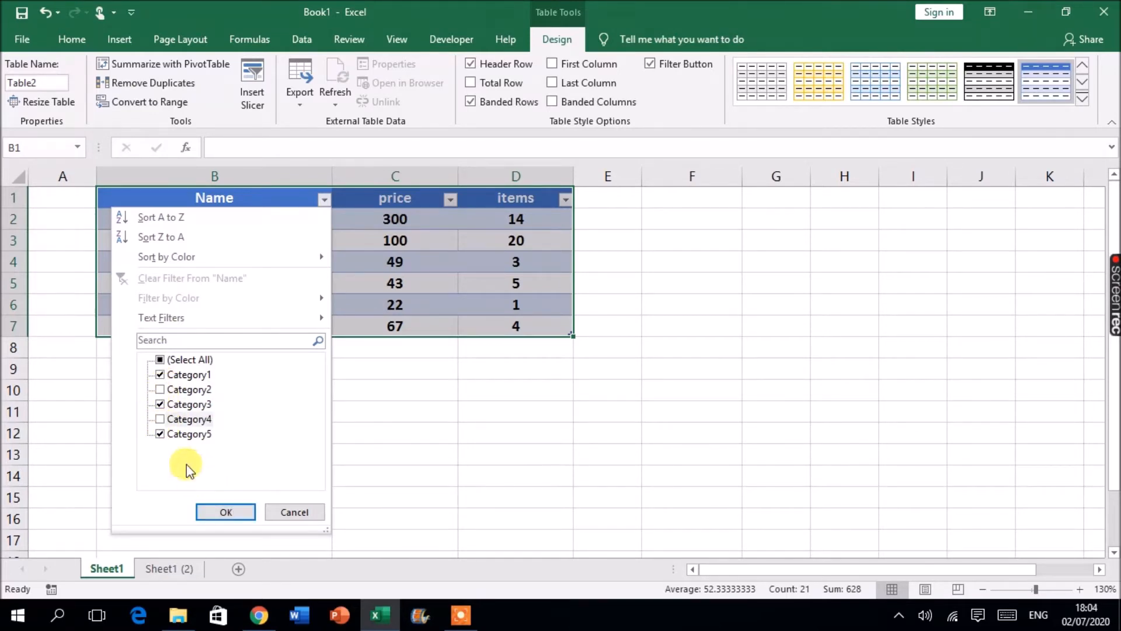
{"action": "left_click", "coordinate": [160, 404]}
{"action": "left_click", "coordinate": [222, 511]}
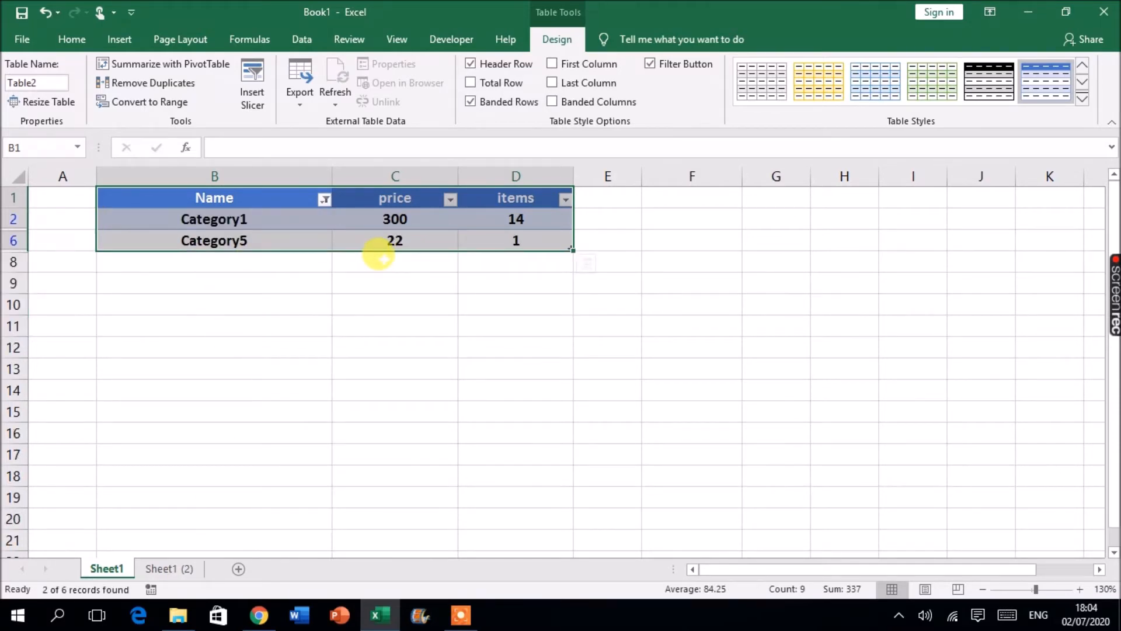
{"action": "key", "text": "ctrl+z"}
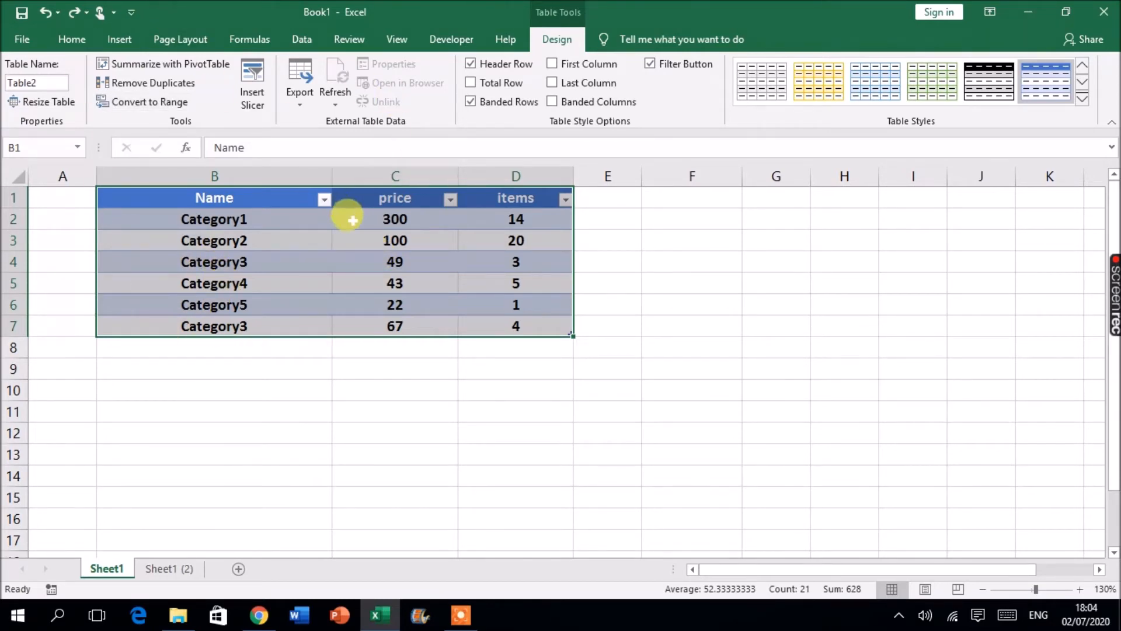
- Insert a slicer for the table's Name column only, and undo the insertion
{"action": "left_click", "coordinate": [121, 39]}
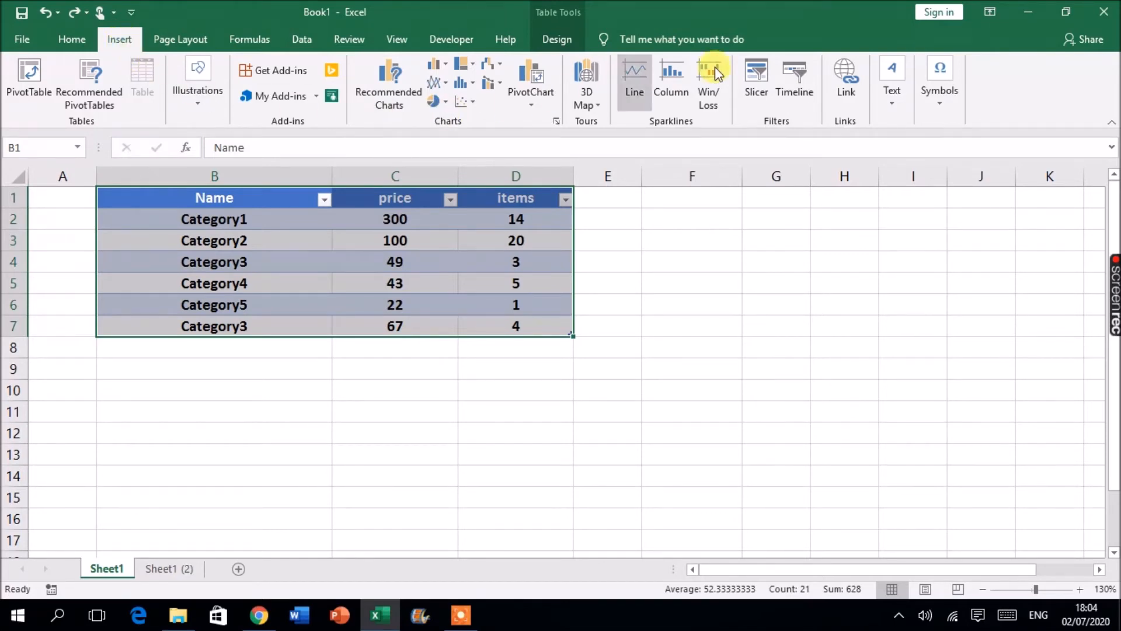
{"action": "left_click", "coordinate": [757, 76]}
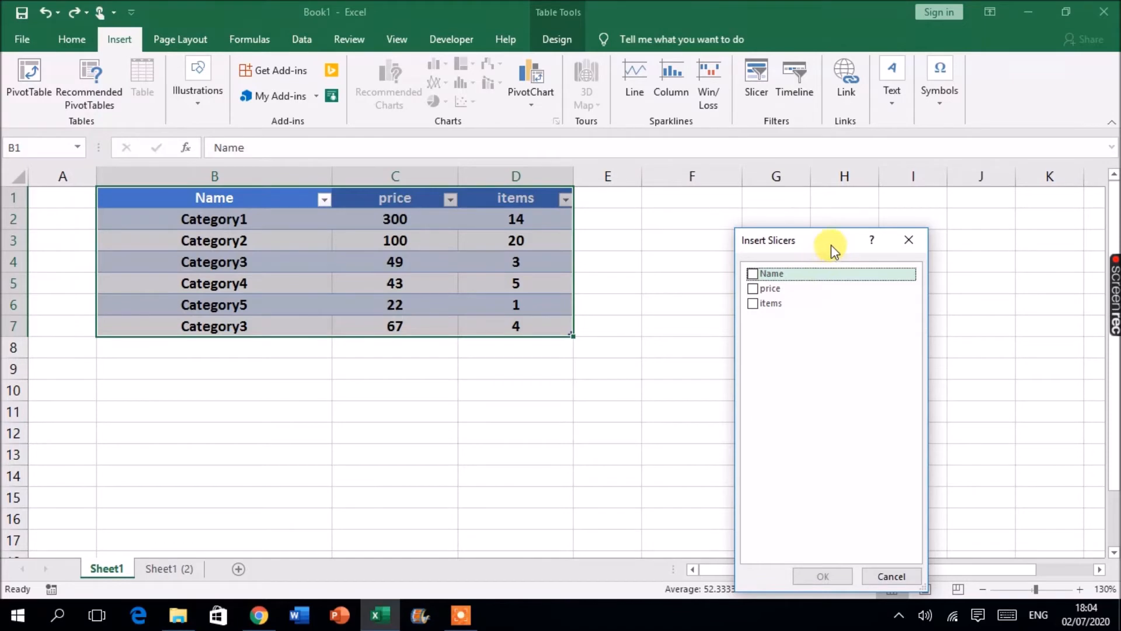
{"action": "left_click_drag", "start_coordinate": [831, 245], "coordinate": [825, 196]}
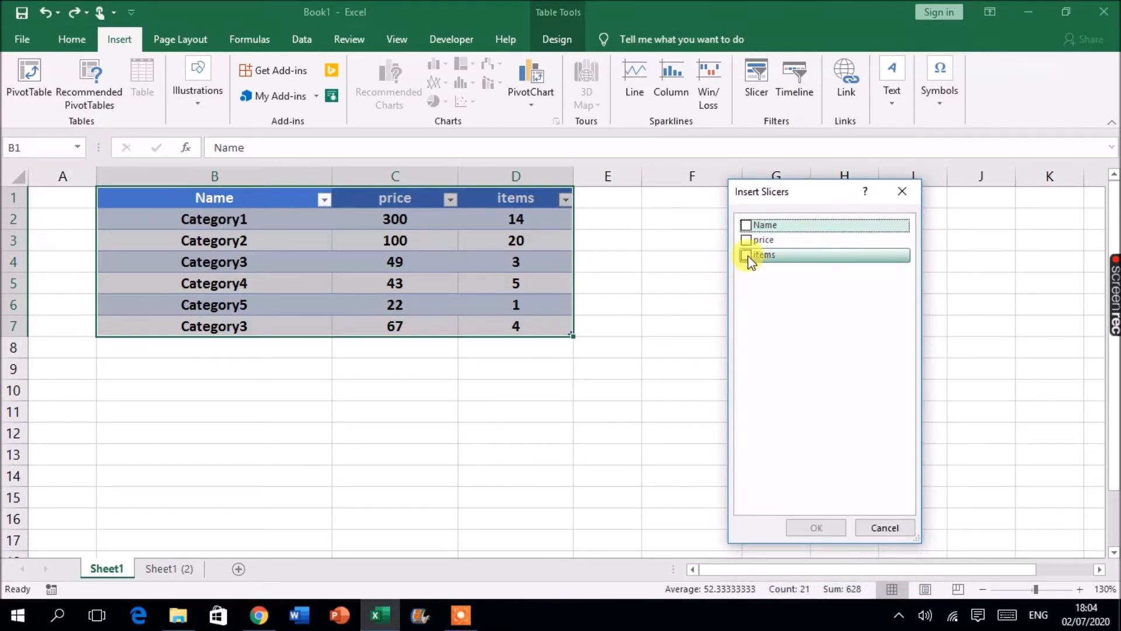
{"action": "left_click", "coordinate": [746, 226]}
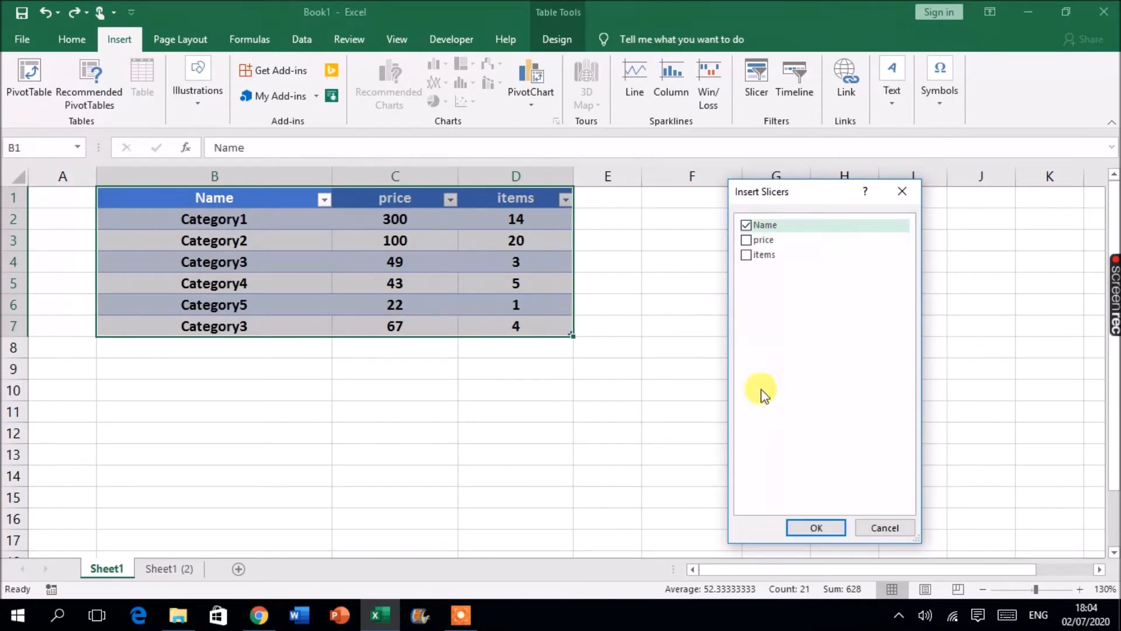
{"action": "left_click", "coordinate": [811, 529]}
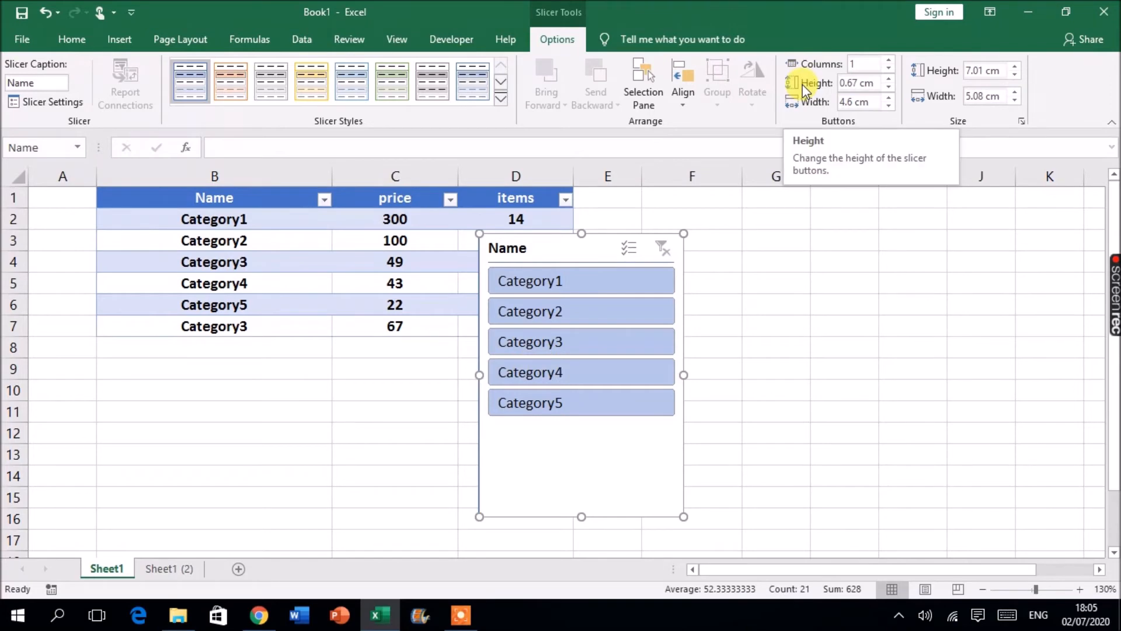
{"action": "key", "text": "ctrl+z"}
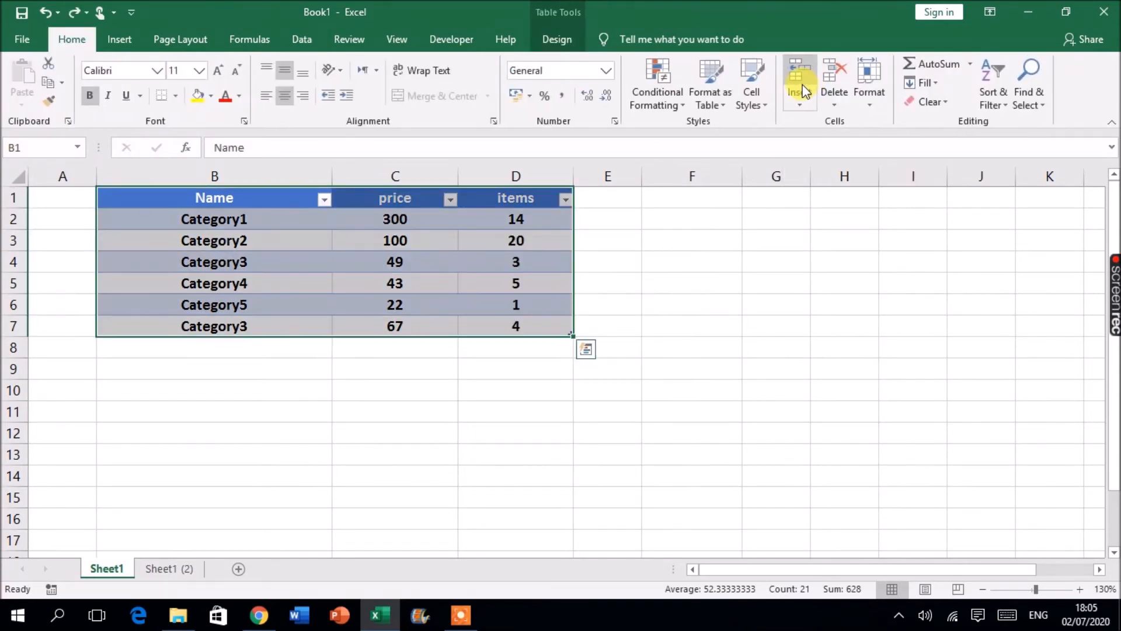
- Insert slicers for the table's Name, price and items columns
{"action": "left_click", "coordinate": [118, 40]}
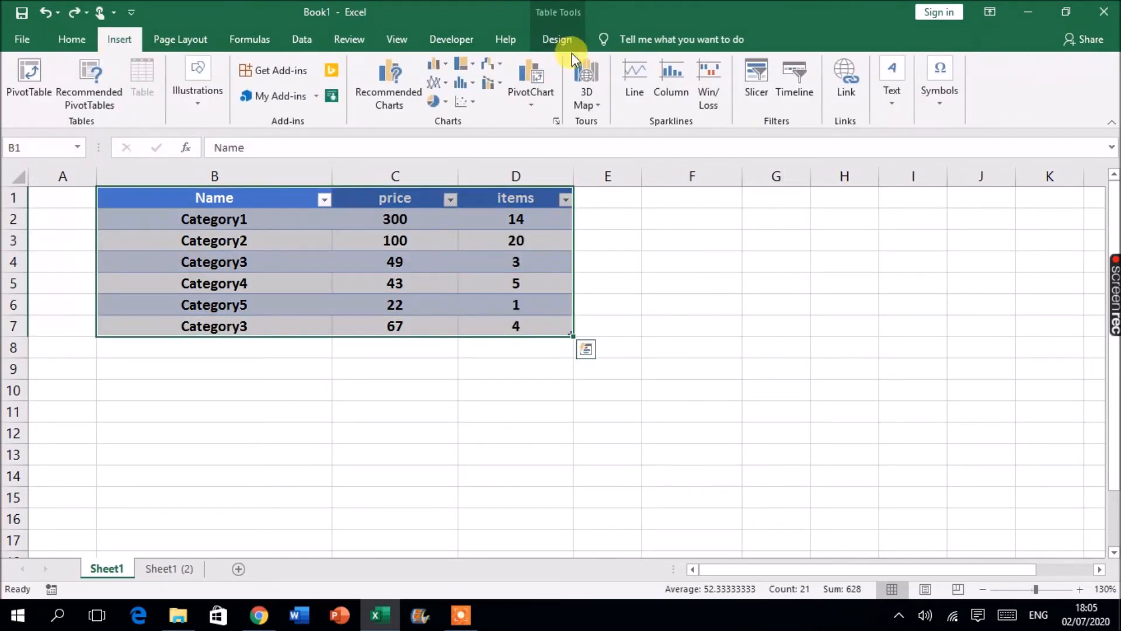
{"action": "left_click", "coordinate": [756, 81]}
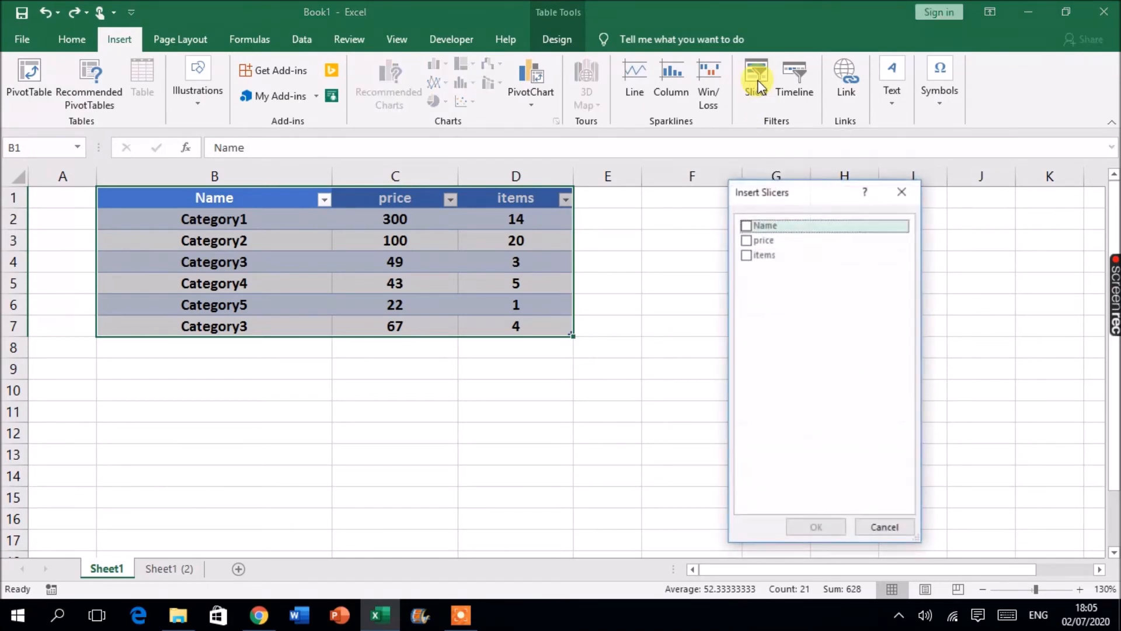
{"action": "left_click", "coordinate": [747, 225]}
{"action": "left_click", "coordinate": [746, 239]}
{"action": "left_click", "coordinate": [747, 254]}
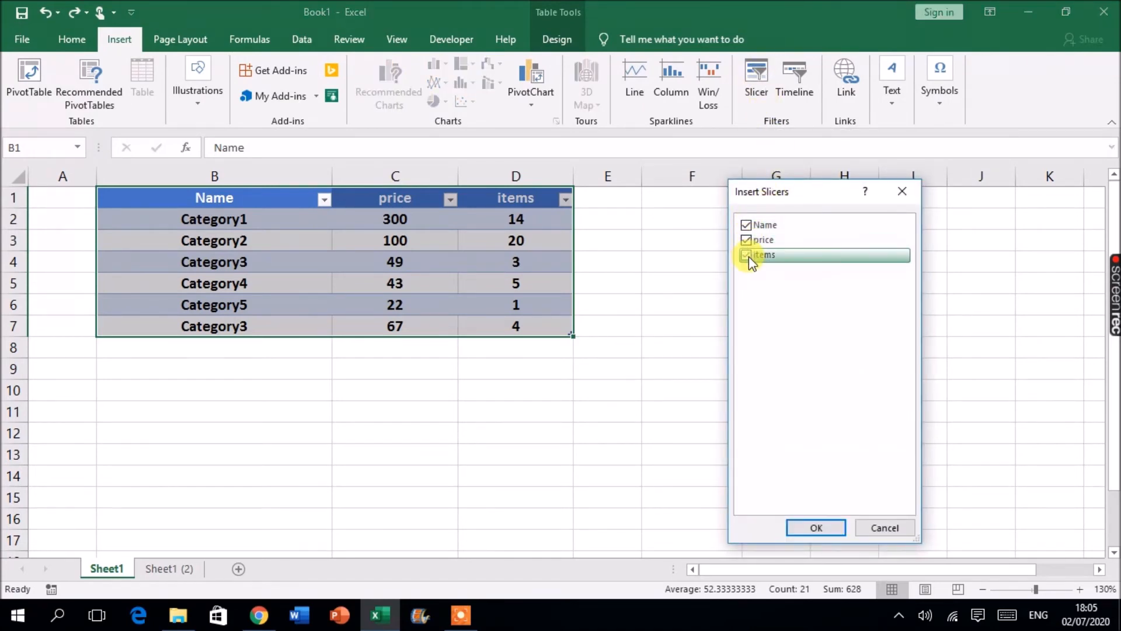
{"action": "left_click", "coordinate": [815, 527]}
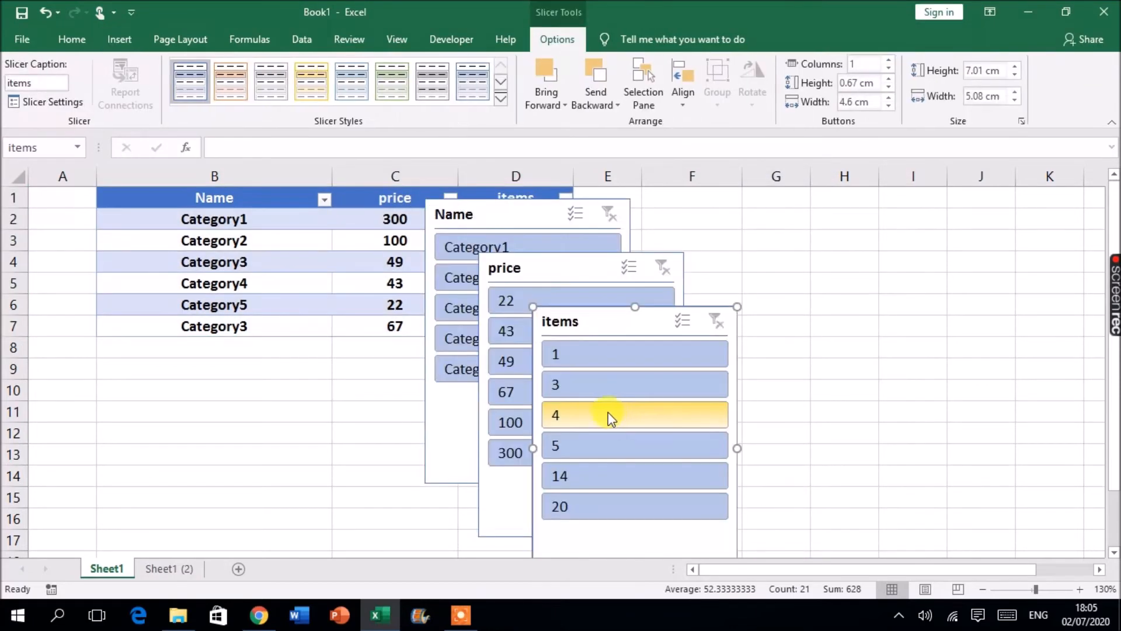
- Spread the three overlapping slicers out side by side, with price and items to the right of the Name slicer
{"action": "left_click_drag", "start_coordinate": [603, 304], "coordinate": [834, 215]}
{"action": "left_click_drag", "start_coordinate": [638, 252], "coordinate": [673, 241]}
{"action": "left_click_drag", "start_coordinate": [624, 271], "coordinate": [719, 241]}
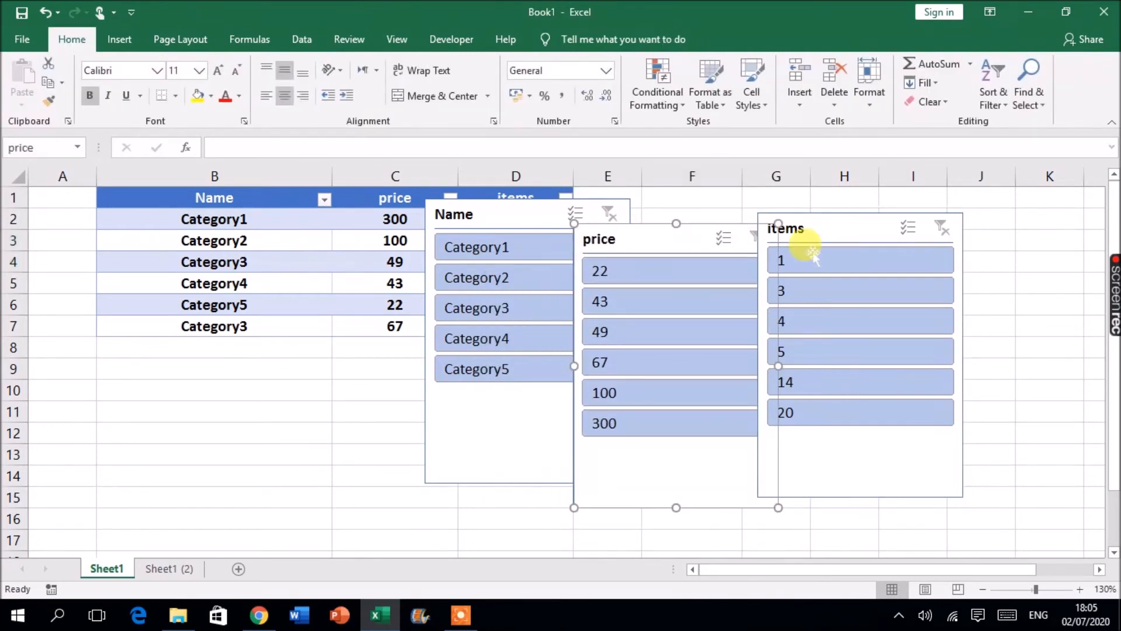
{"action": "left_click_drag", "start_coordinate": [823, 229], "coordinate": [927, 221]}
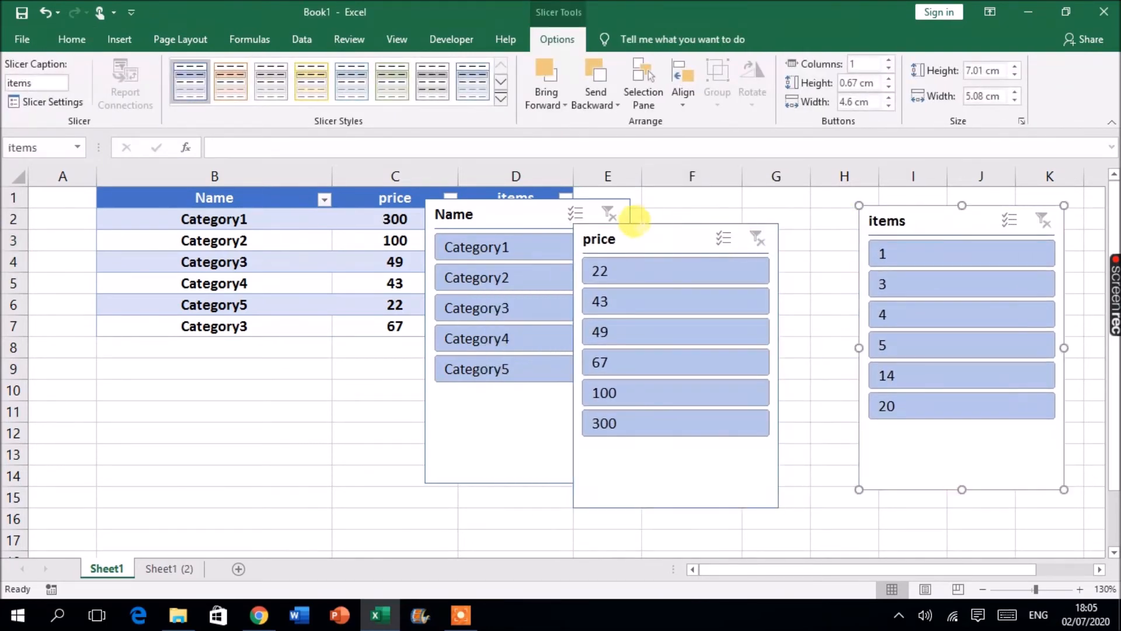
{"action": "left_click_drag", "start_coordinate": [648, 236], "coordinate": [718, 220]}
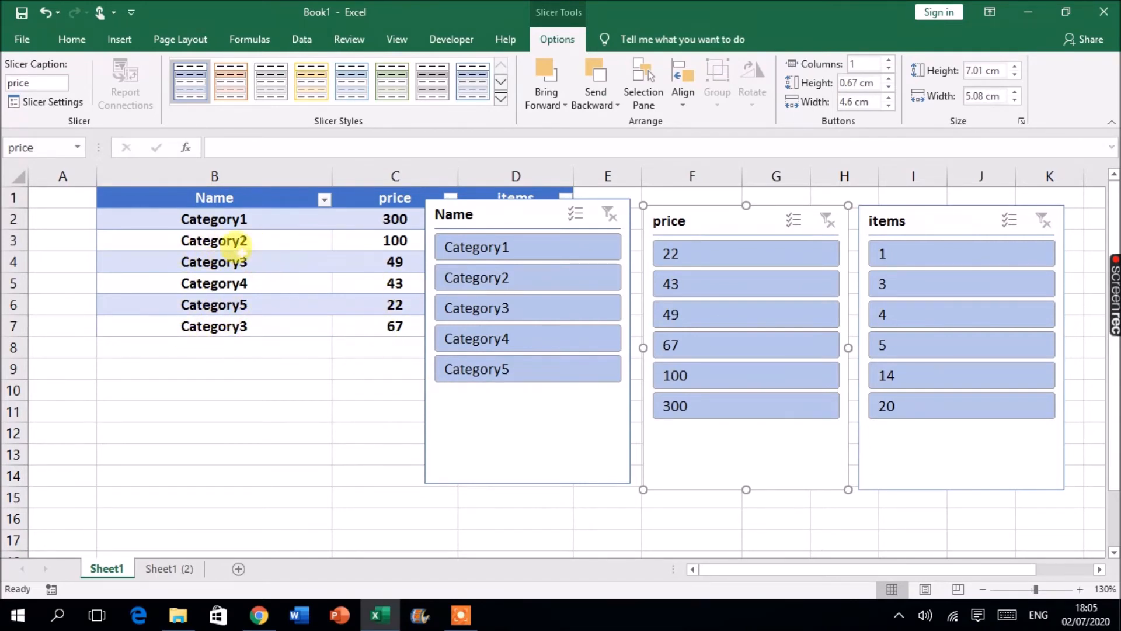
- Change the last entry of the Name column, in cell B7, to Category7
{"action": "left_click_drag", "start_coordinate": [222, 217], "coordinate": [220, 328]}
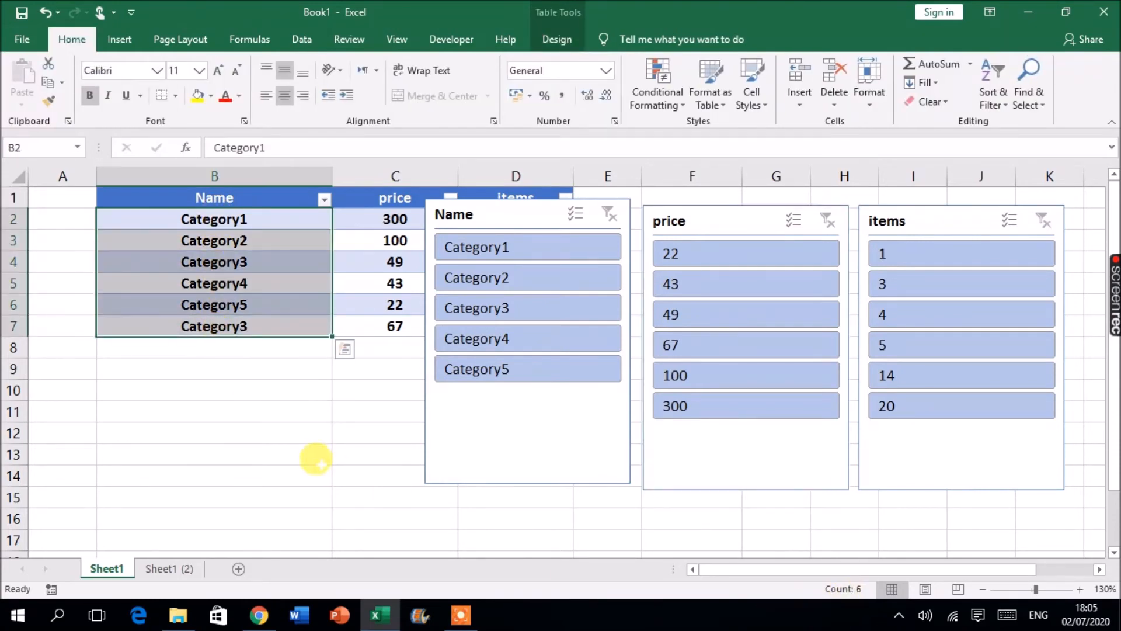
{"action": "left_click", "coordinate": [324, 461]}
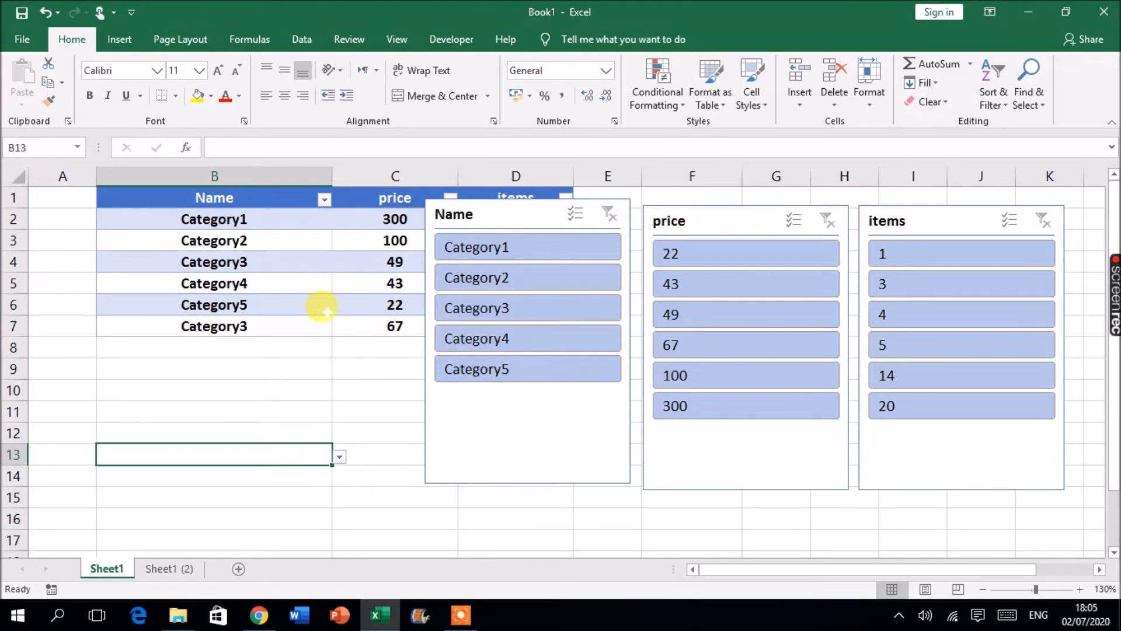
{"action": "double_click", "coordinate": [243, 324]}
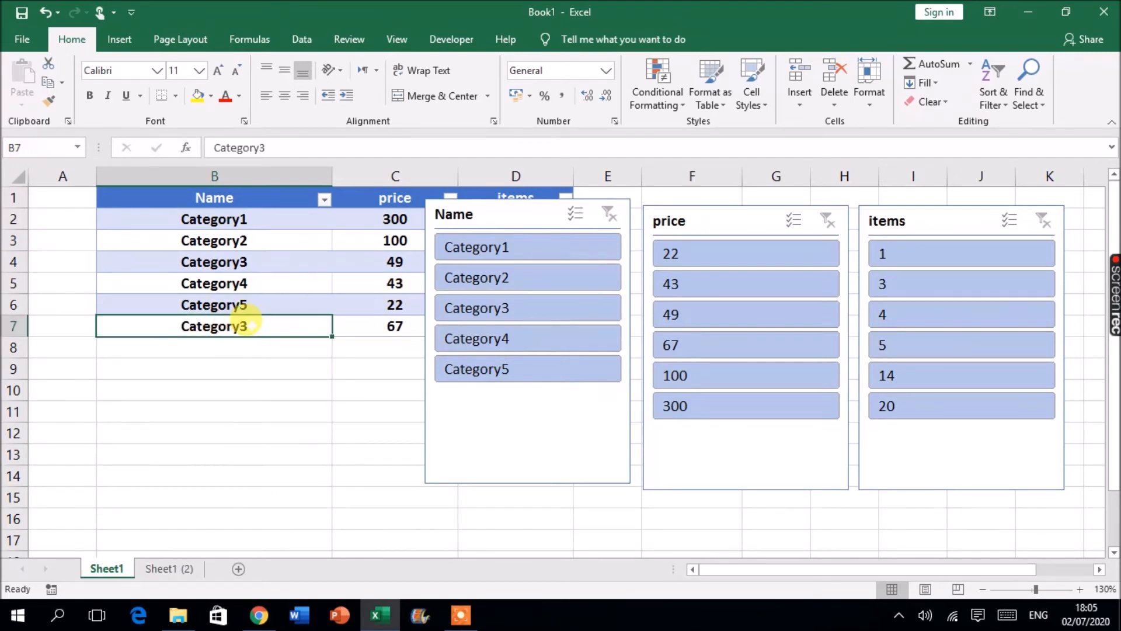
{"action": "key", "text": "BackSpace"}
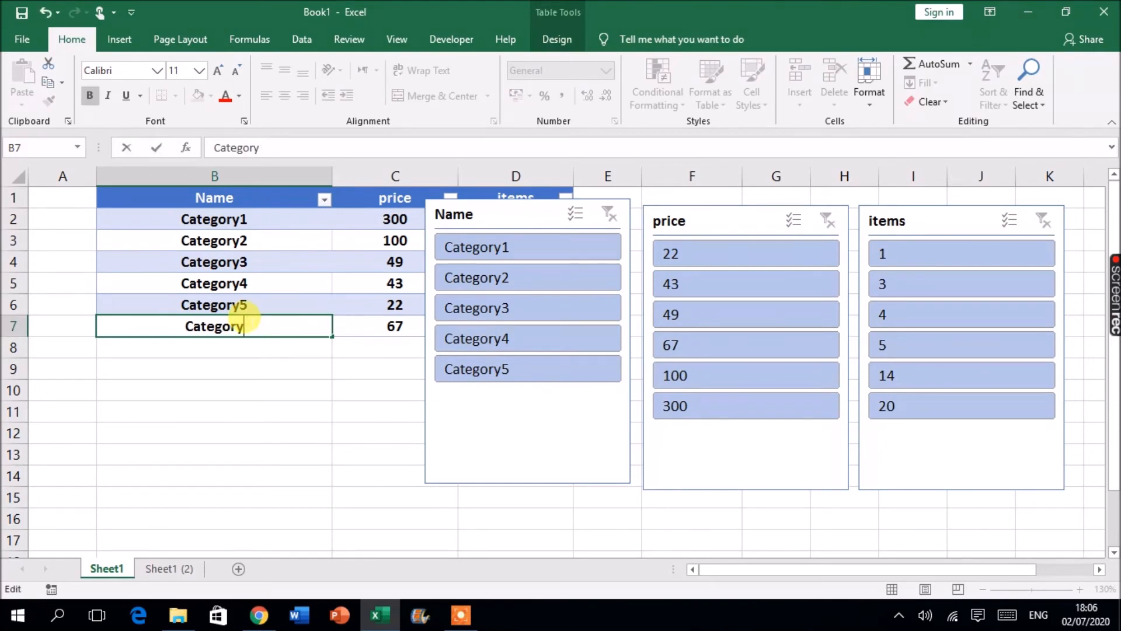
{"action": "type", "text": "7"}
{"action": "key", "text": "Return"}
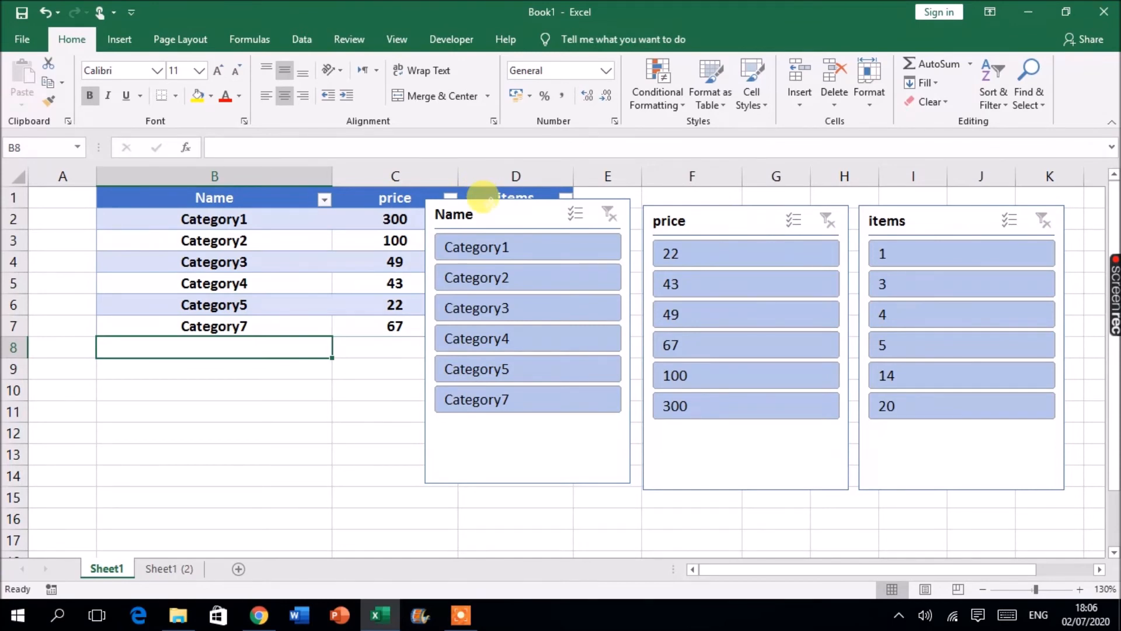
- Undo the B7 edit, the slicer moves and the insertion of the three slicers
{"action": "key", "text": "ctrl+z"}
{"action": "key", "text": "ctrl+z"}
{"action": "key", "text": "ctrl+z"}
{"action": "key", "text": "ctrl+z"}
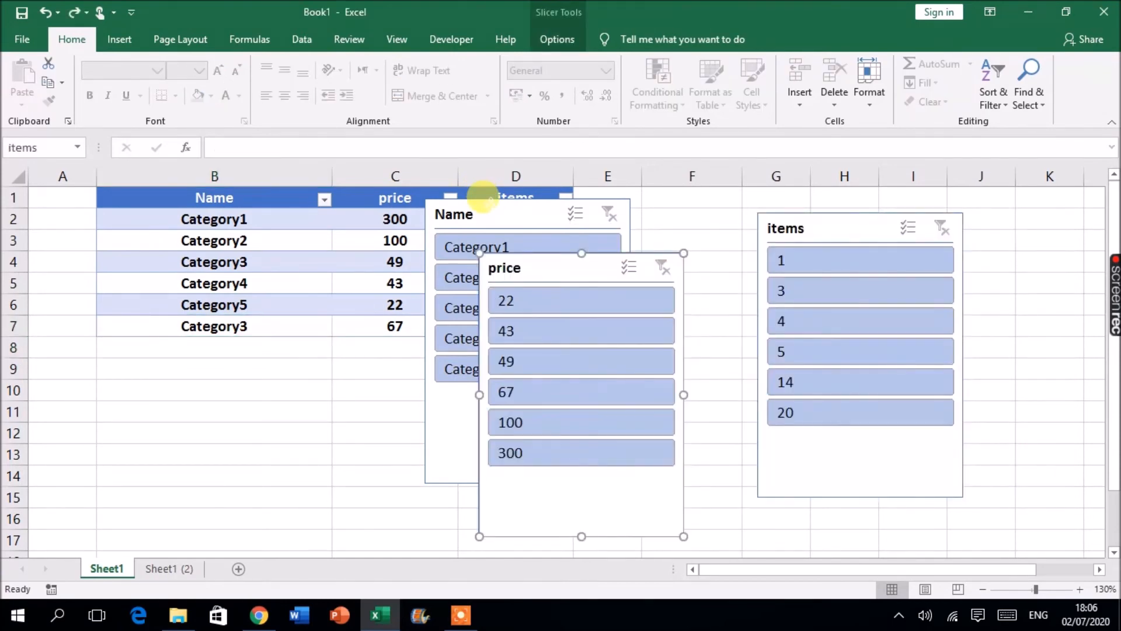
{"action": "key", "text": "ctrl+z"}
{"action": "key", "text": "ctrl+z"}
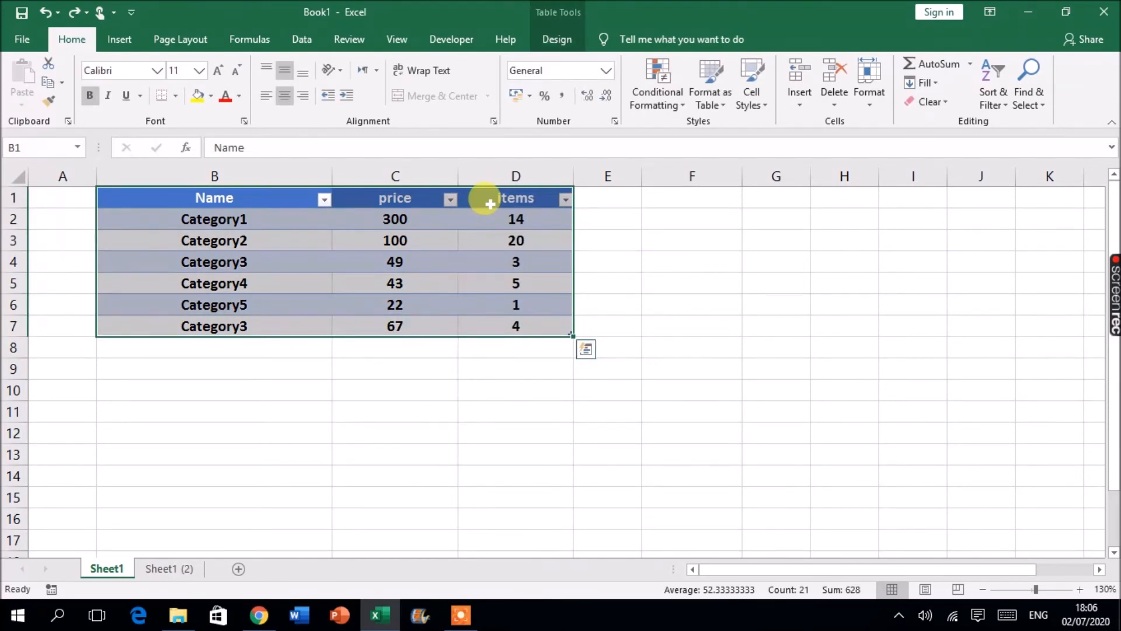
- Replace the duplicate Category3 in cell B7 with Category7
{"action": "double_click", "coordinate": [249, 325]}
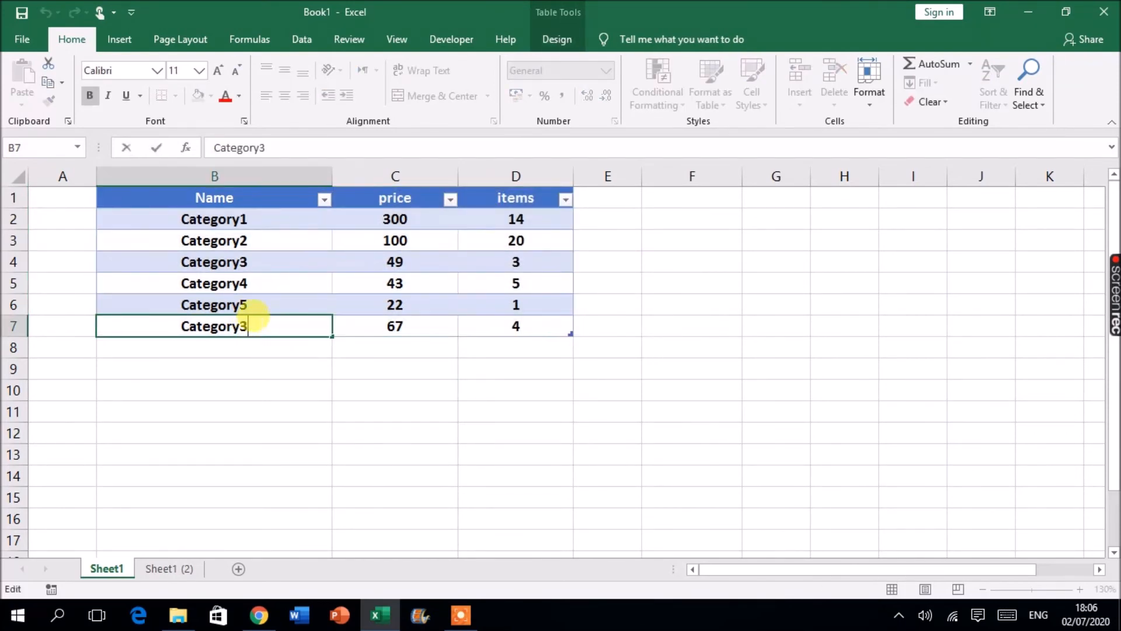
{"action": "key", "text": "BackSpace"}
{"action": "type", "text": "7"}
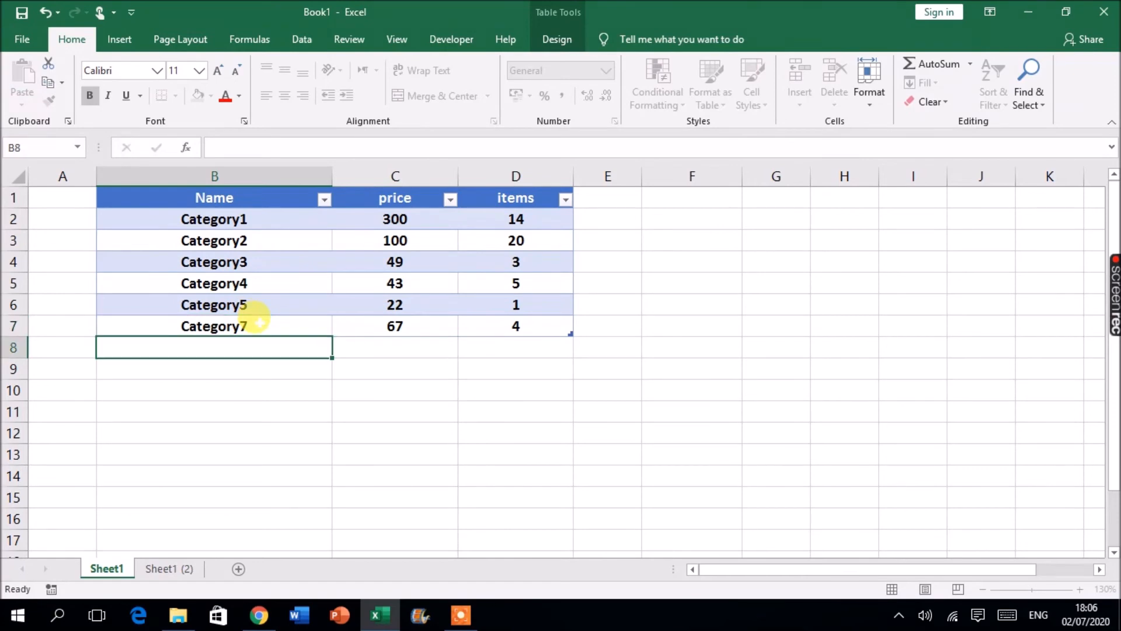
{"action": "key", "text": "Return"}
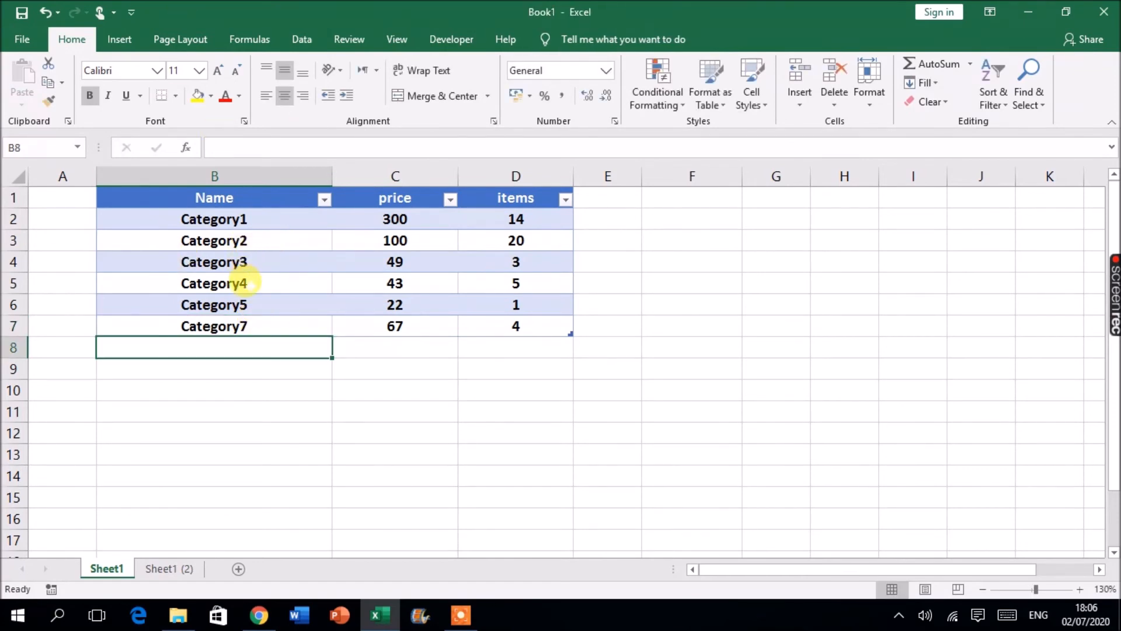
- Correct the name in cell B7 to Category6
{"action": "double_click", "coordinate": [246, 321]}
{"action": "key", "text": "BackSpace"}
{"action": "type", "text": "6"}
{"action": "key", "text": "Return"}
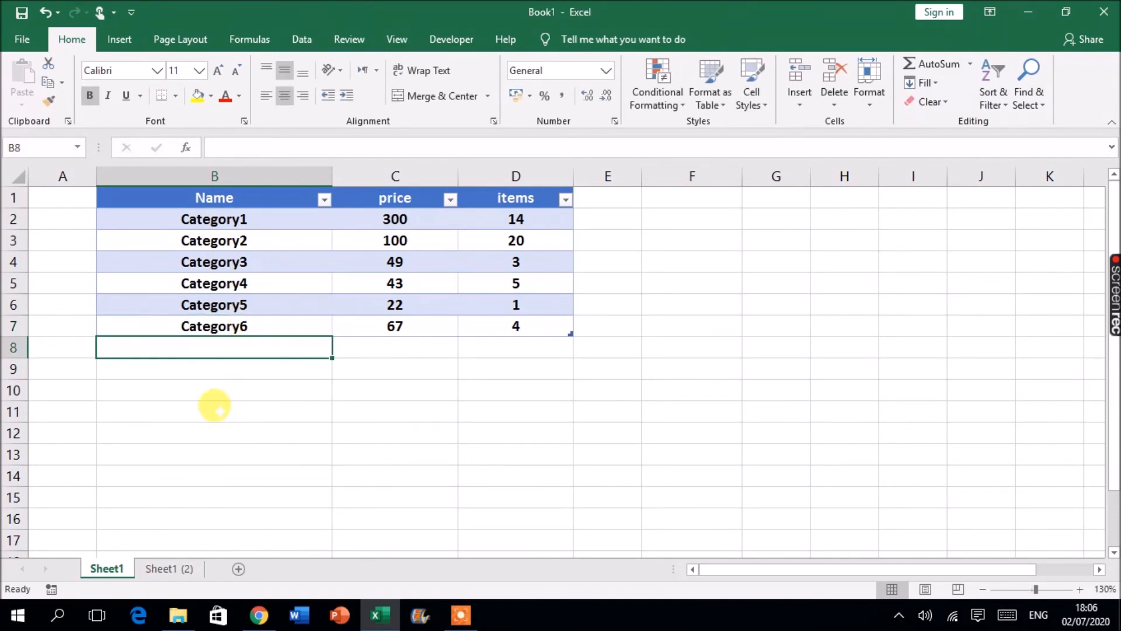
{"action": "left_click", "coordinate": [214, 409]}
- Select the table range B1:D7 and insert slicers for its Name, price and items columns
{"action": "left_click_drag", "start_coordinate": [155, 199], "coordinate": [482, 321]}
{"action": "left_click", "coordinate": [121, 38]}
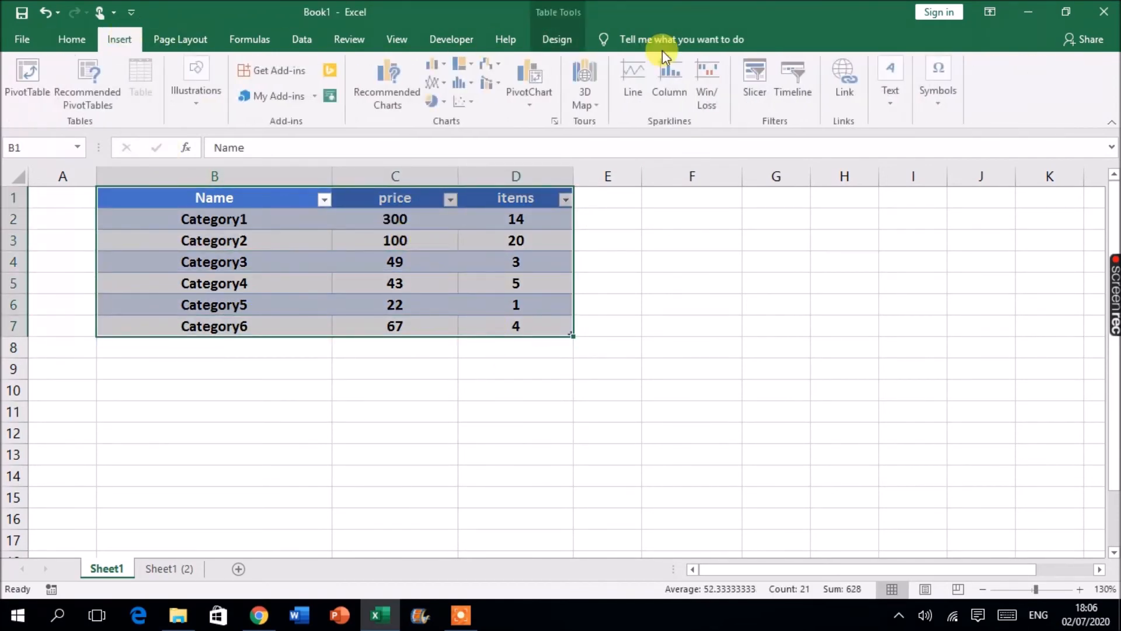
{"action": "left_click", "coordinate": [753, 79]}
{"action": "left_click", "coordinate": [746, 226]}
{"action": "left_click", "coordinate": [746, 241]}
{"action": "left_click", "coordinate": [746, 256]}
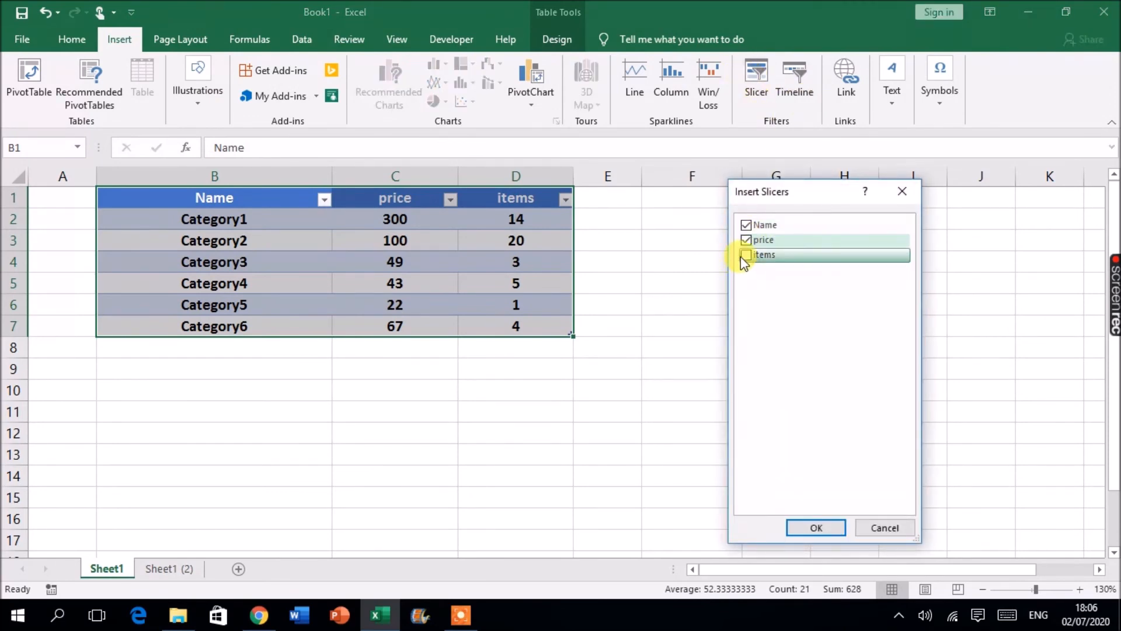
{"action": "left_click", "coordinate": [803, 524]}
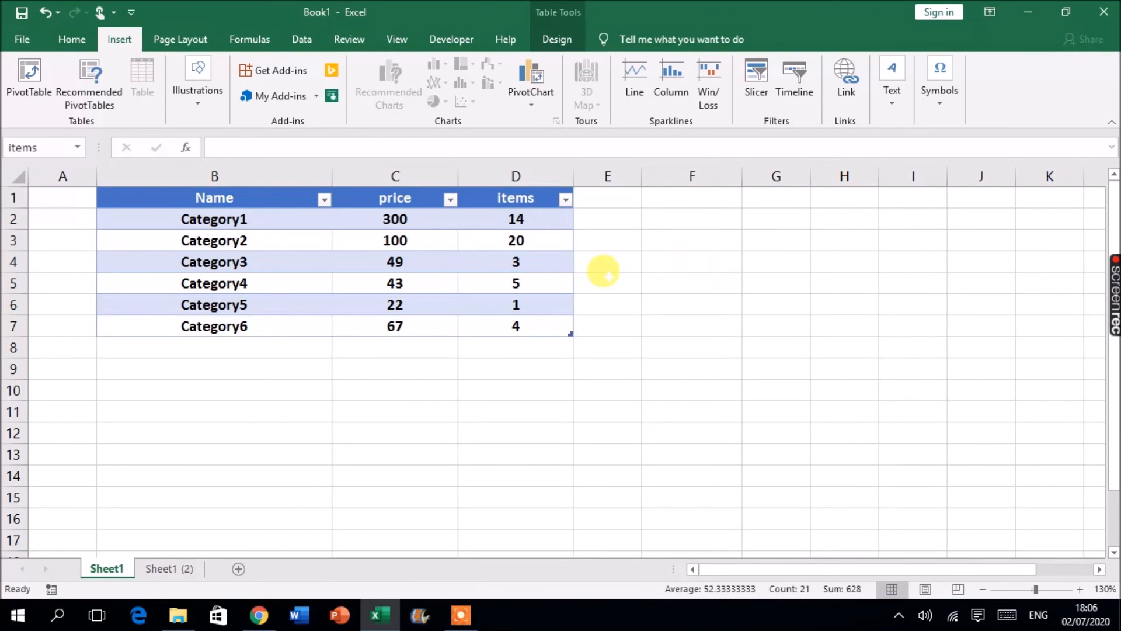
- Move the items and price slicers to the right of the Name slicer so that all three sit side by side
{"action": "left_click_drag", "start_coordinate": [620, 314], "coordinate": [948, 203]}
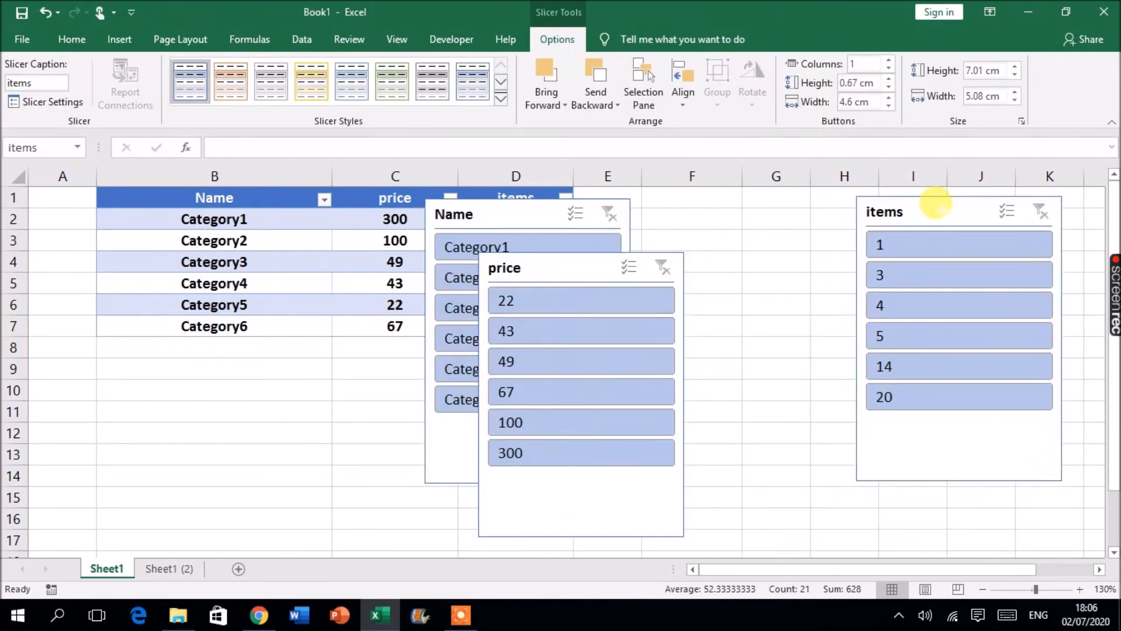
{"action": "left_click_drag", "start_coordinate": [536, 259], "coordinate": [673, 221]}
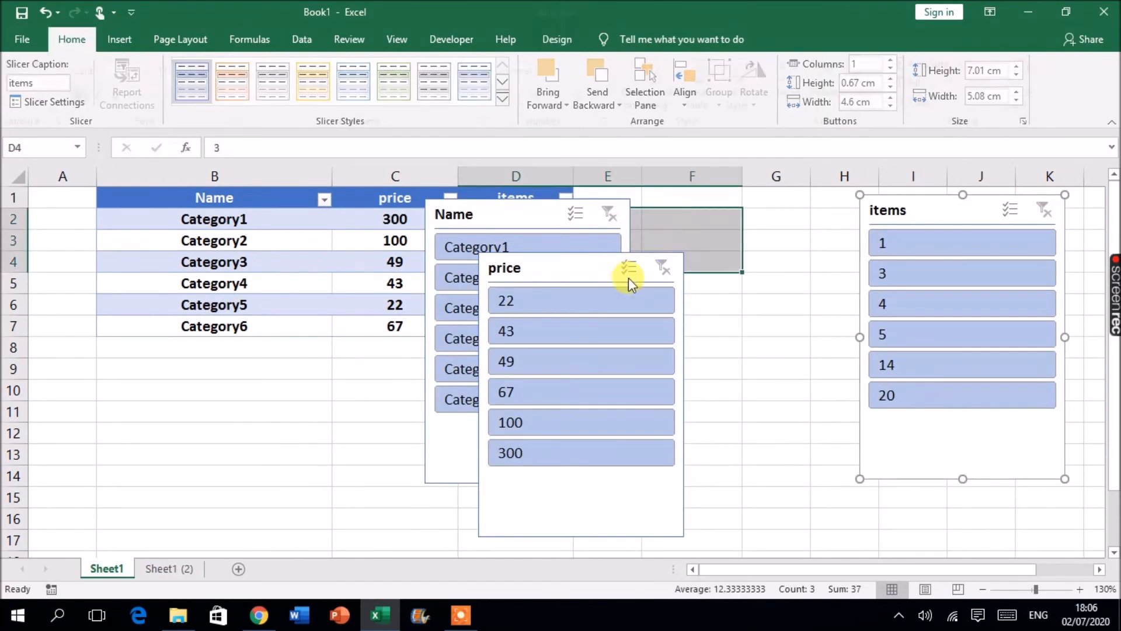
{"action": "left_click", "coordinate": [278, 324]}
{"action": "left_click_drag", "start_coordinate": [542, 259], "coordinate": [713, 199]}
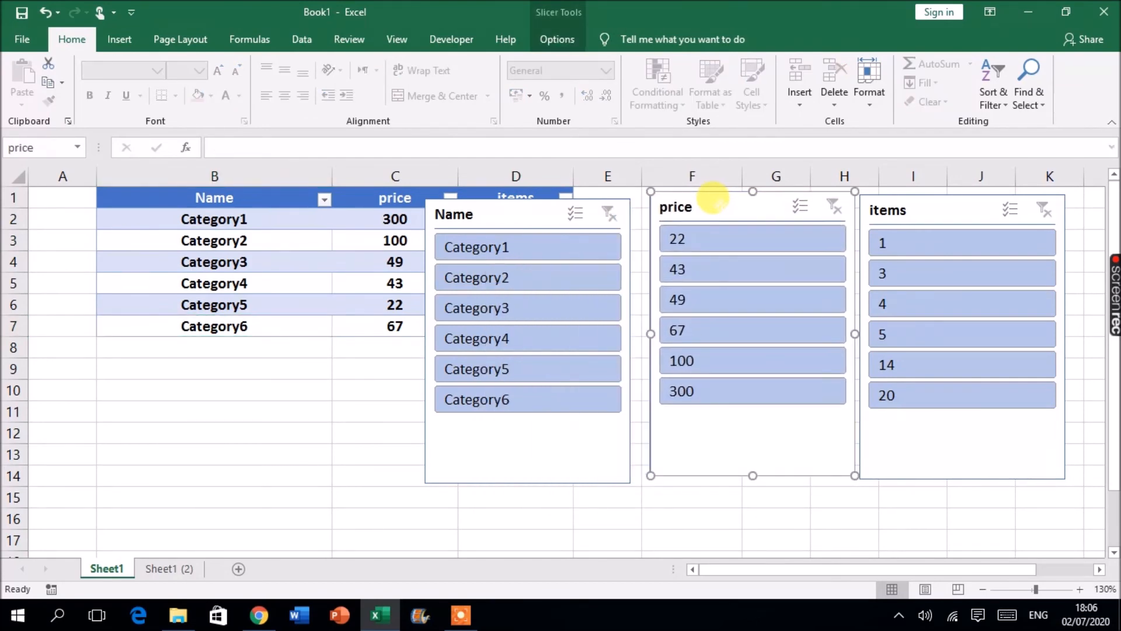
- Filter the table by Category1, Category5 and Category6 in turn with the Name slicer, and move that slicer below the table
{"action": "left_click", "coordinate": [497, 248]}
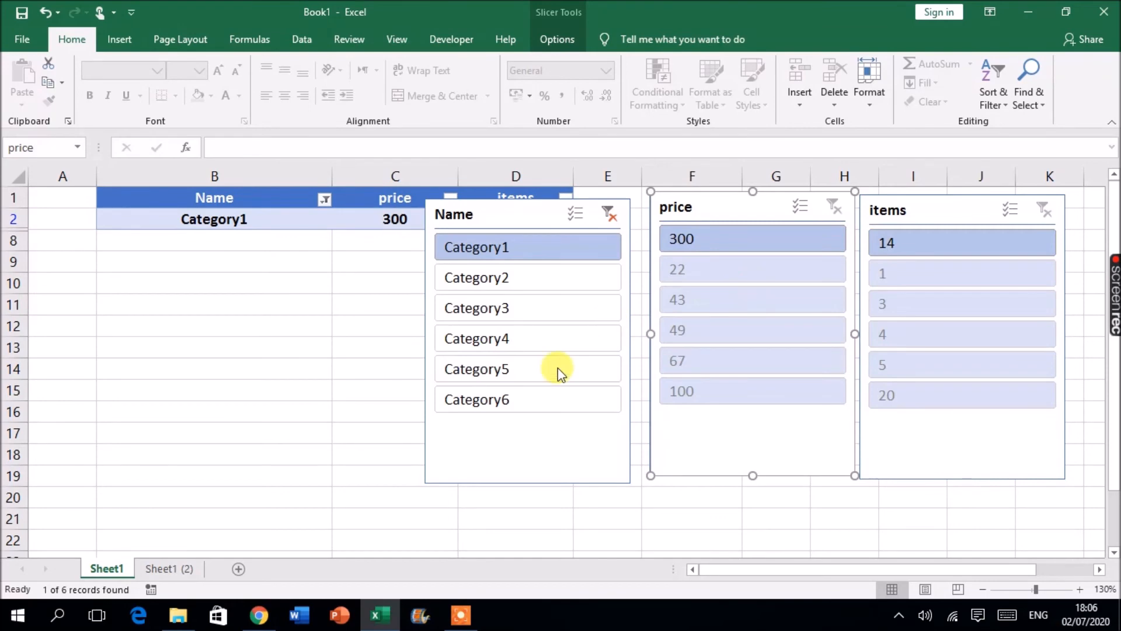
{"action": "left_click", "coordinate": [489, 373]}
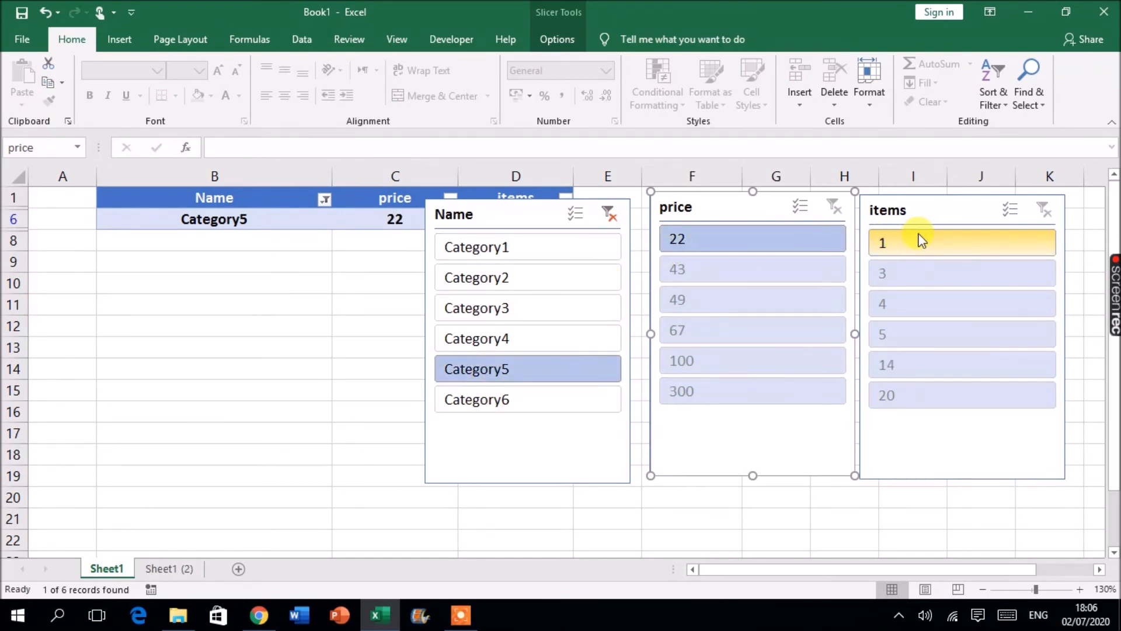
{"action": "left_click", "coordinate": [473, 402]}
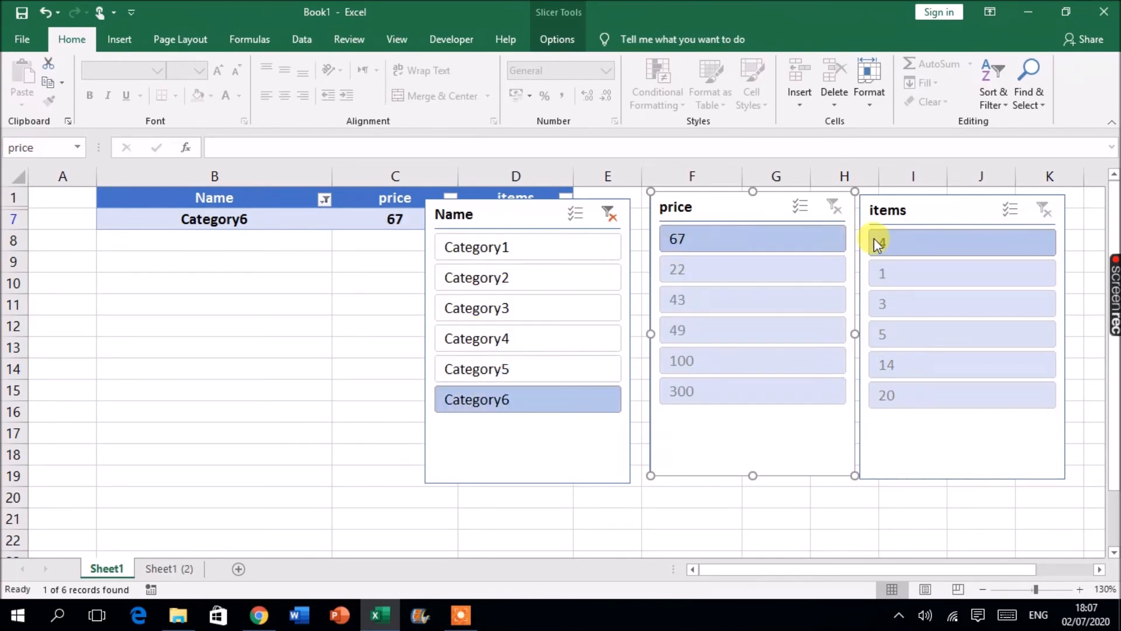
{"action": "left_click_drag", "start_coordinate": [504, 224], "coordinate": [465, 261]}
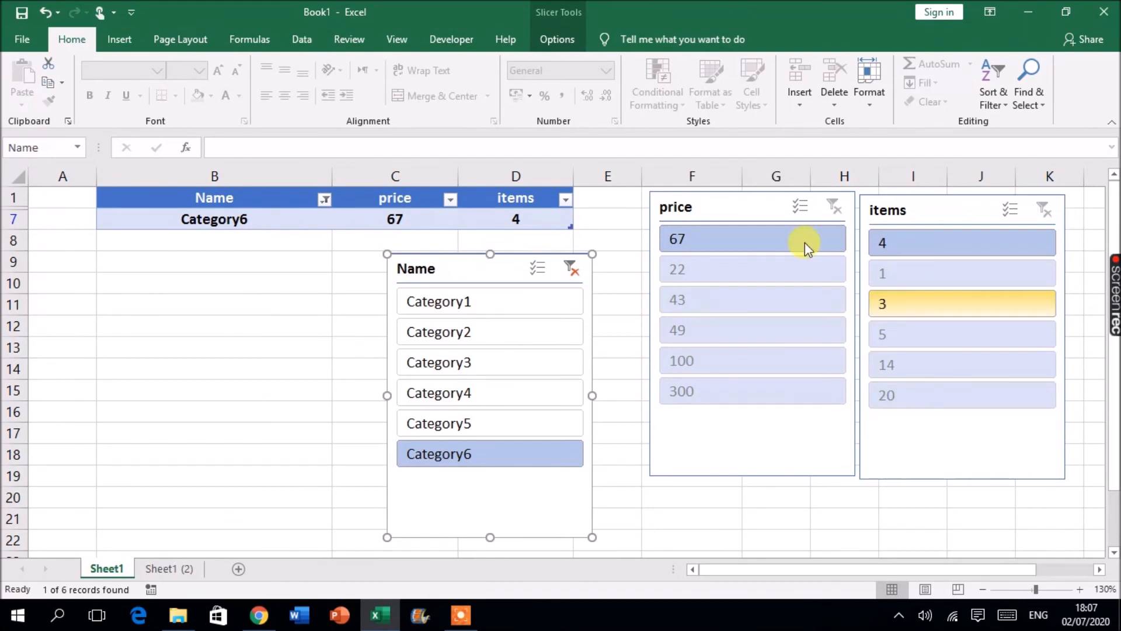
- Filter the table with the slicers by price 67, price 22 and items 3 in turn, ending on items 4 and price 49
{"action": "left_click", "coordinate": [763, 239]}
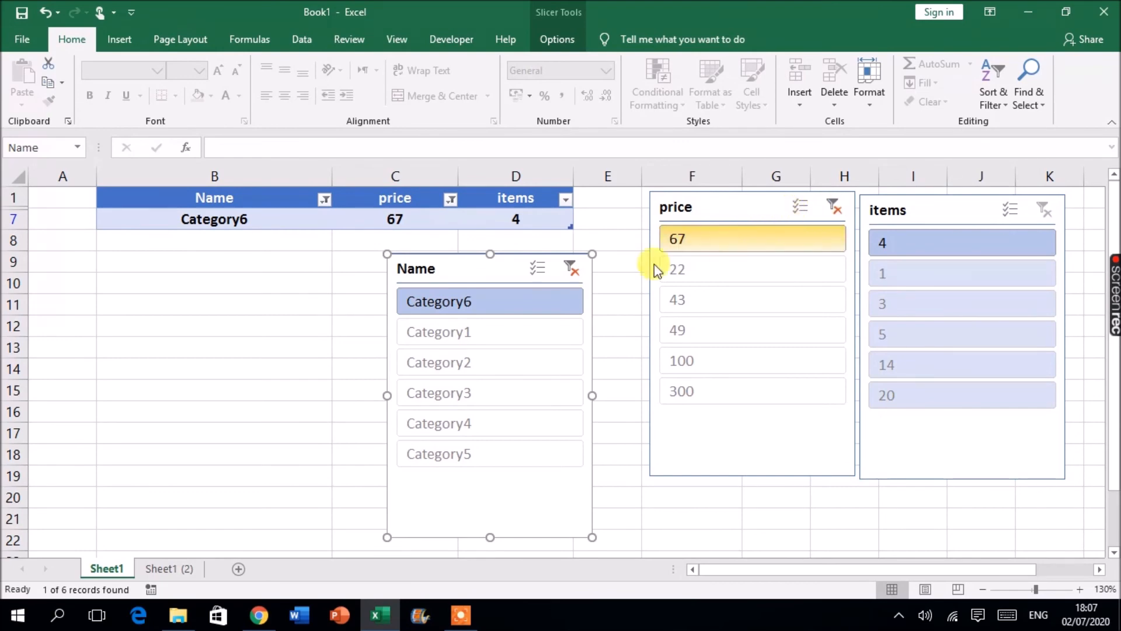
{"action": "left_click", "coordinate": [703, 267]}
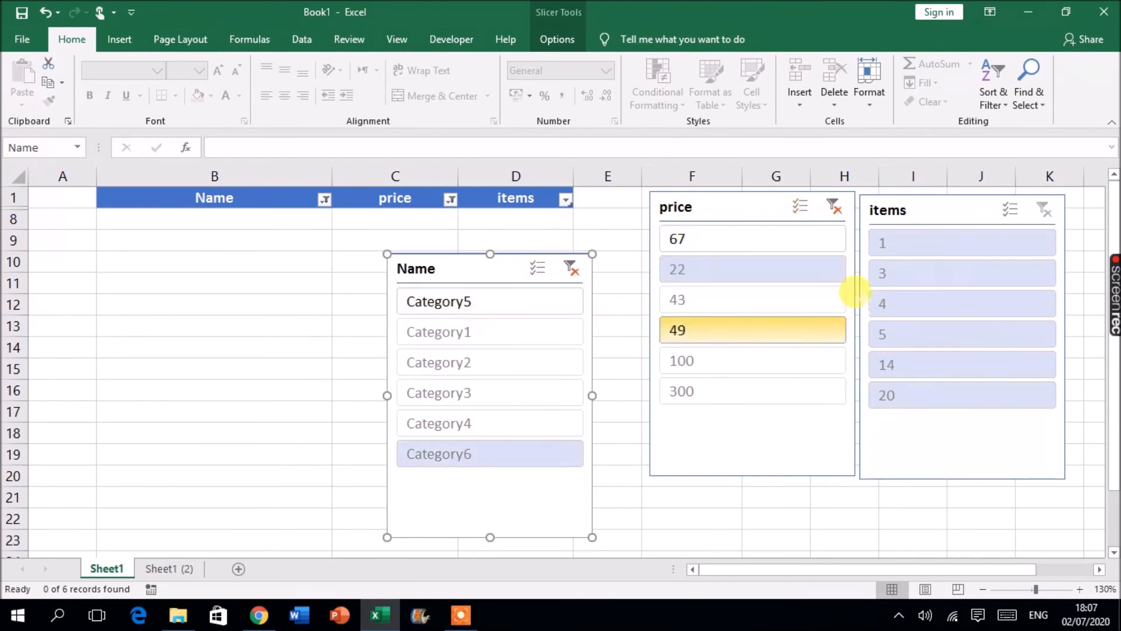
{"action": "left_click", "coordinate": [904, 268]}
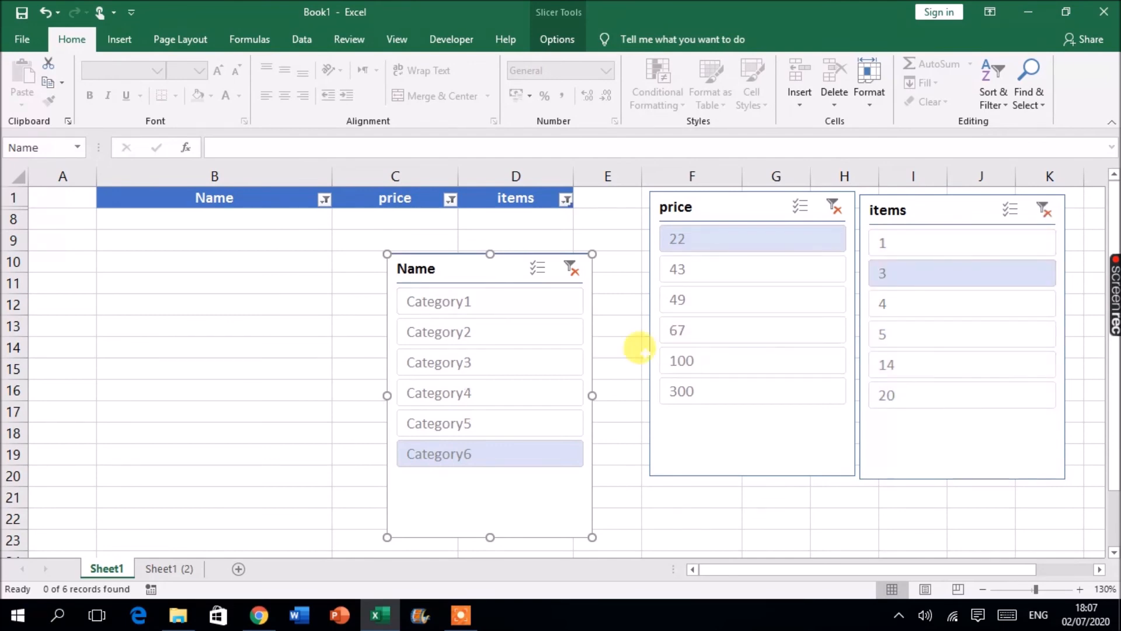
{"action": "left_click", "coordinate": [879, 308]}
{"action": "left_click", "coordinate": [681, 338]}
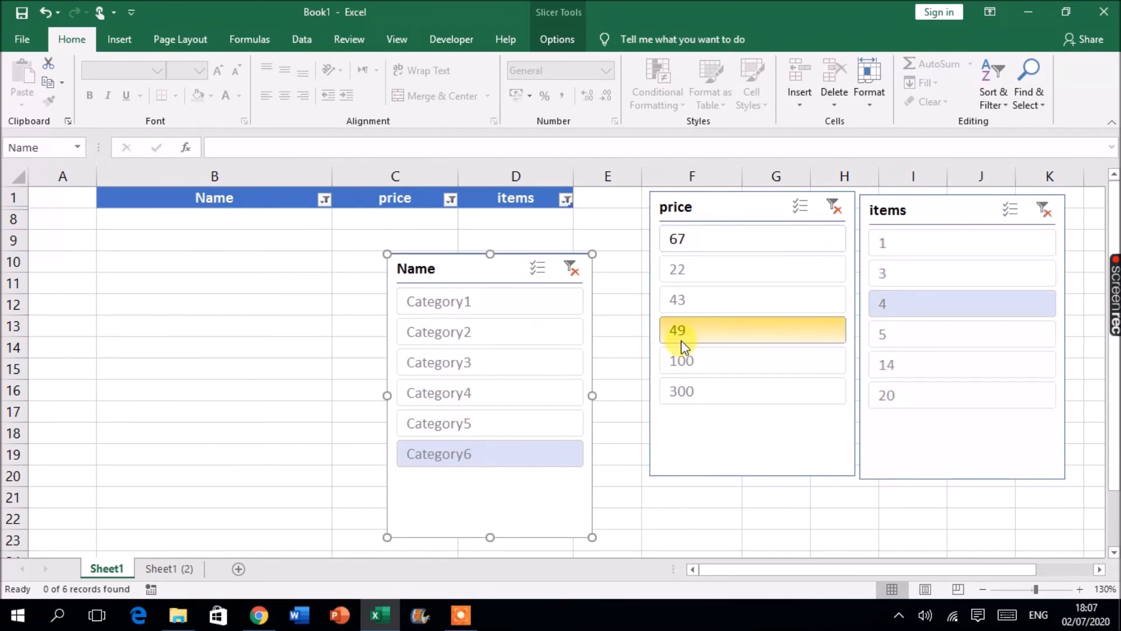
- Switch the Name slicer's filter to Category5 and after that to Category1
{"action": "left_click", "coordinate": [467, 424]}
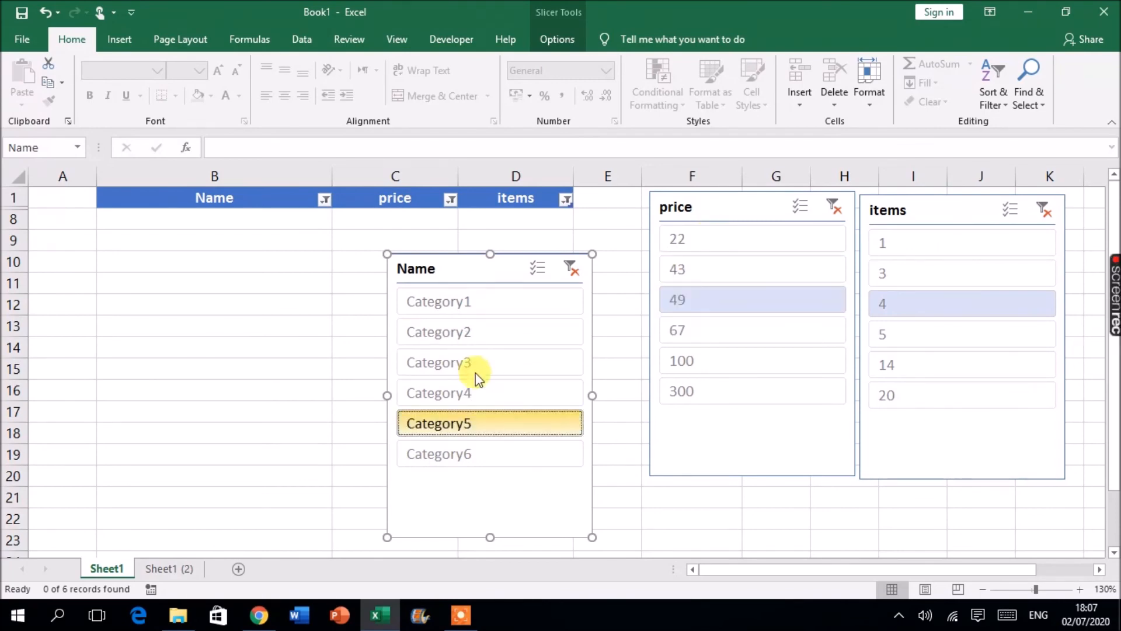
{"action": "left_click", "coordinate": [450, 310]}
{"action": "left_click", "coordinate": [295, 257]}
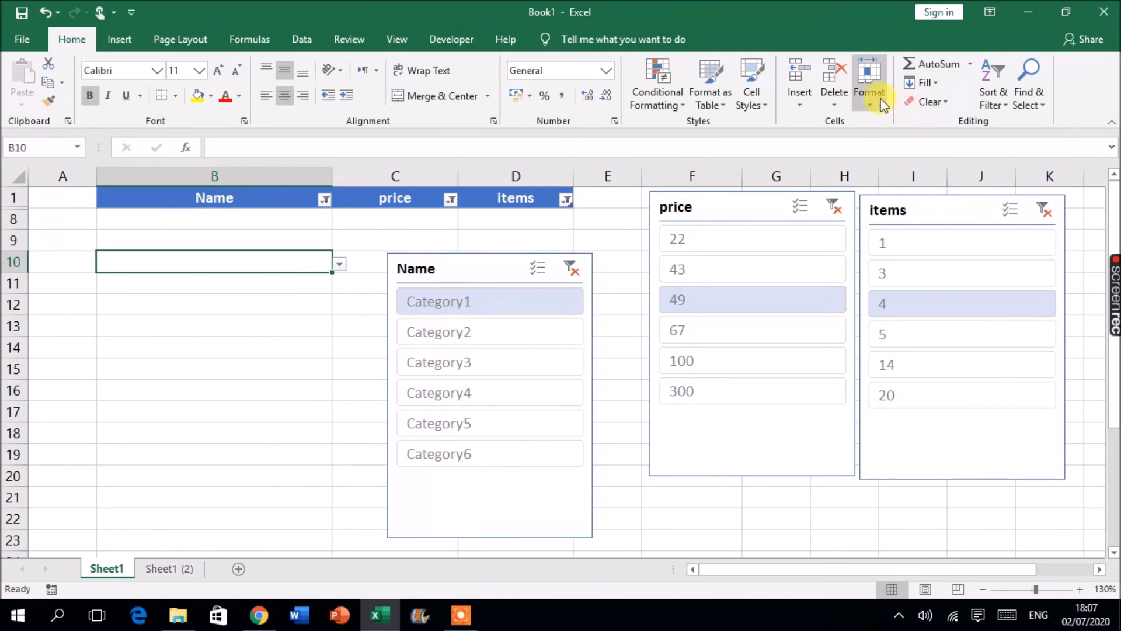
- Clear the Name slicer and filter it by Category1 and finally Category2, and minimize the workbook window
{"action": "left_click", "coordinate": [23, 41]}
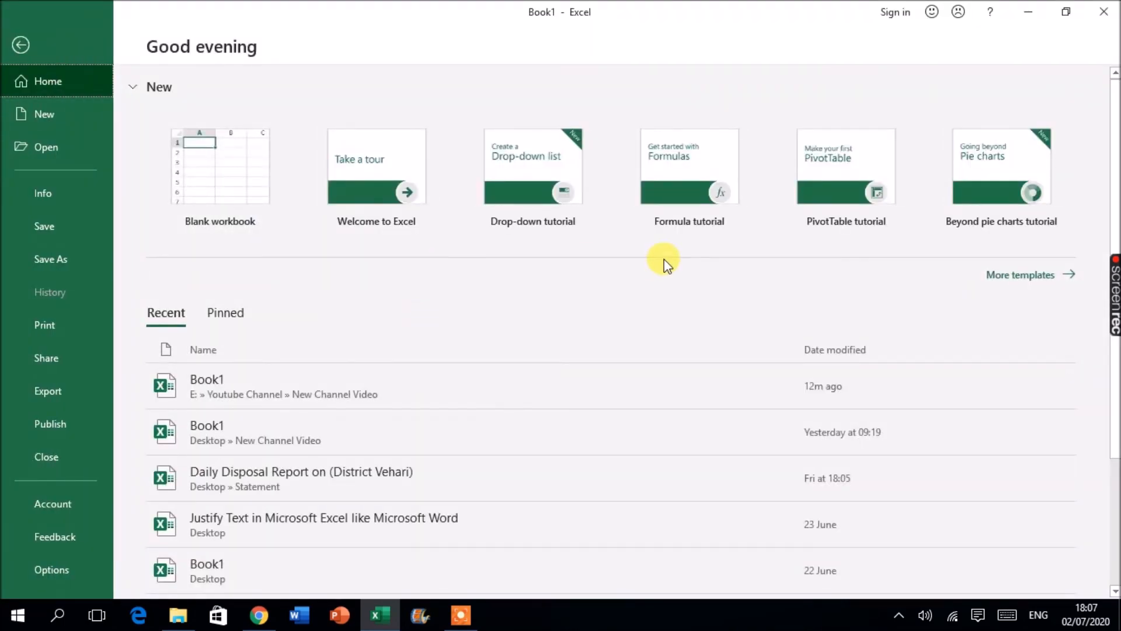
{"action": "key", "text": "Escape"}
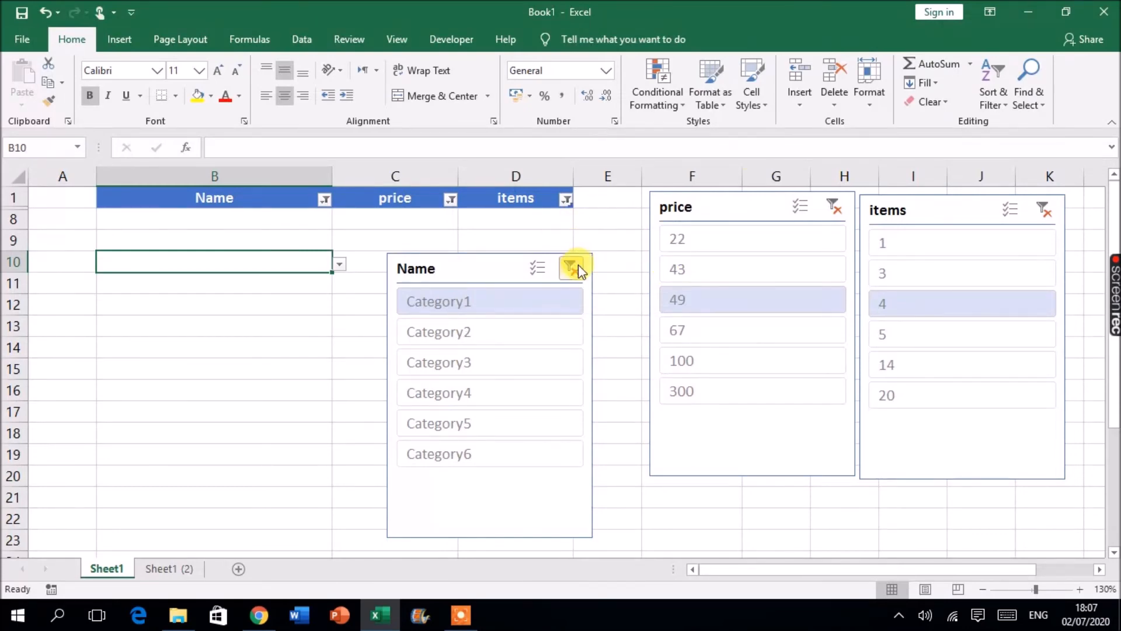
{"action": "left_click", "coordinate": [572, 268]}
{"action": "left_click", "coordinate": [480, 306]}
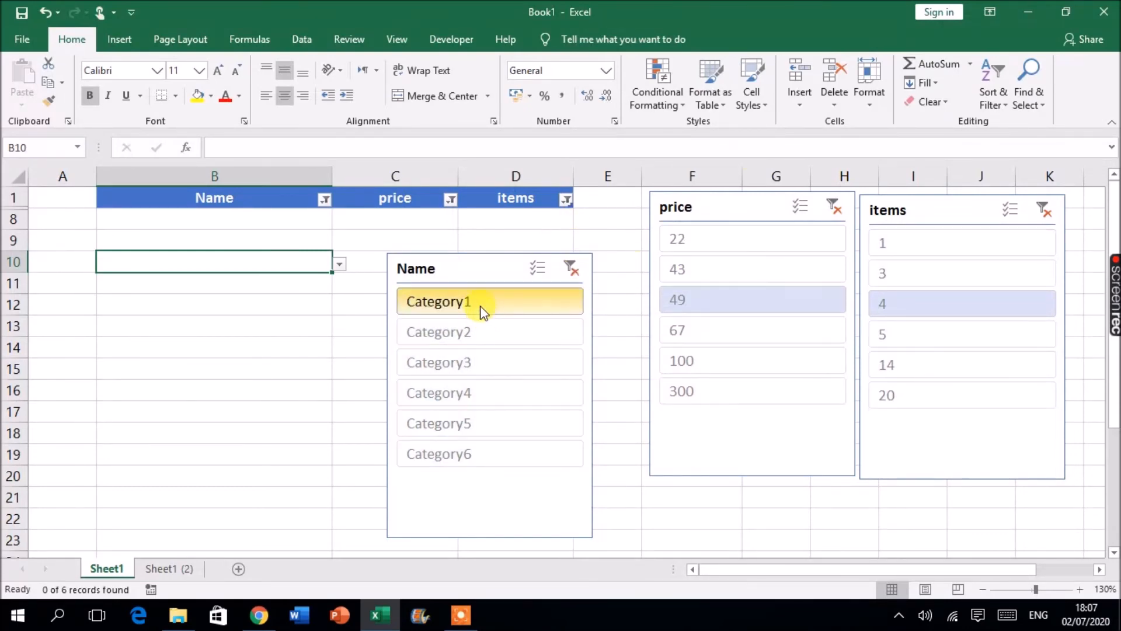
{"action": "left_click", "coordinate": [475, 331]}
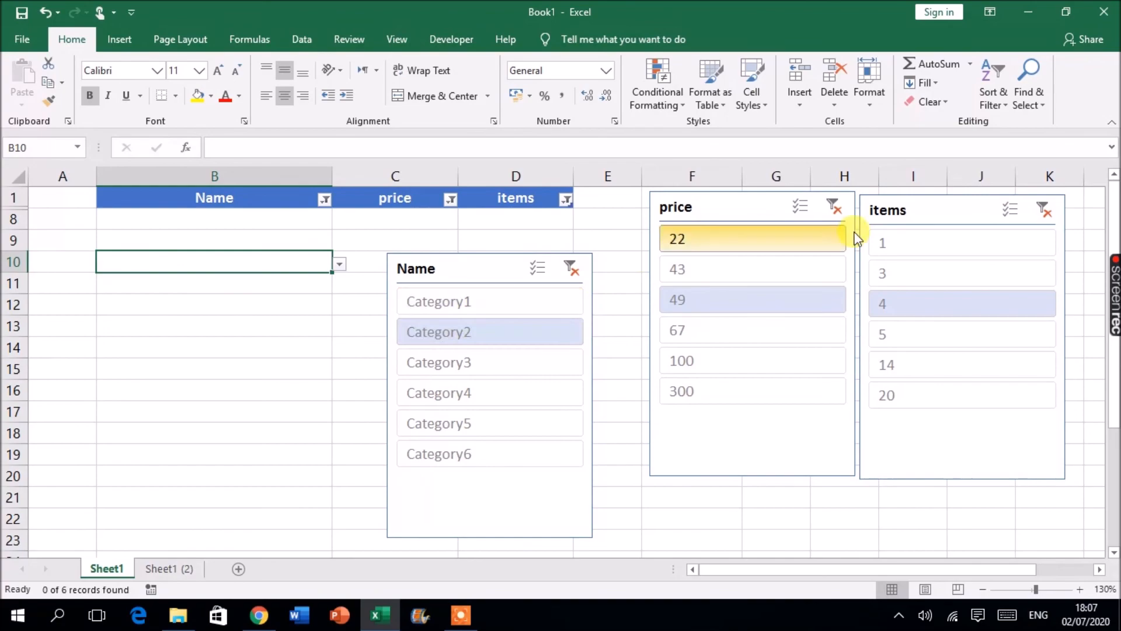
{"action": "left_click", "coordinate": [1028, 14]}
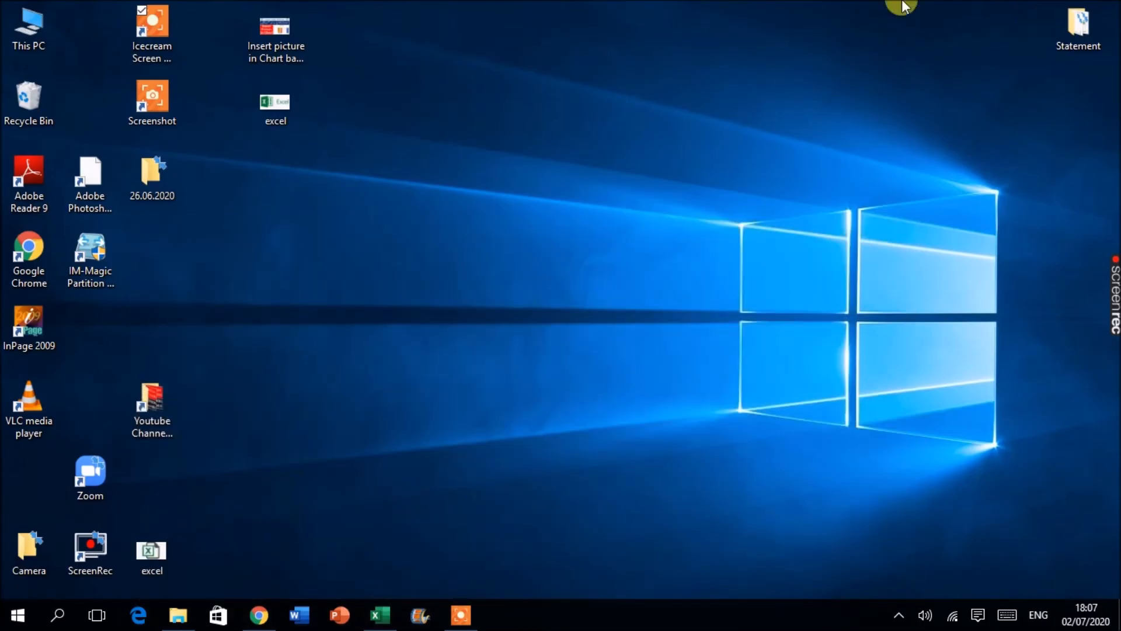
- Restore the workbook window and undo the recent slicer filters until only the Name filter on Category6 is left
{"action": "left_click", "coordinate": [381, 615]}
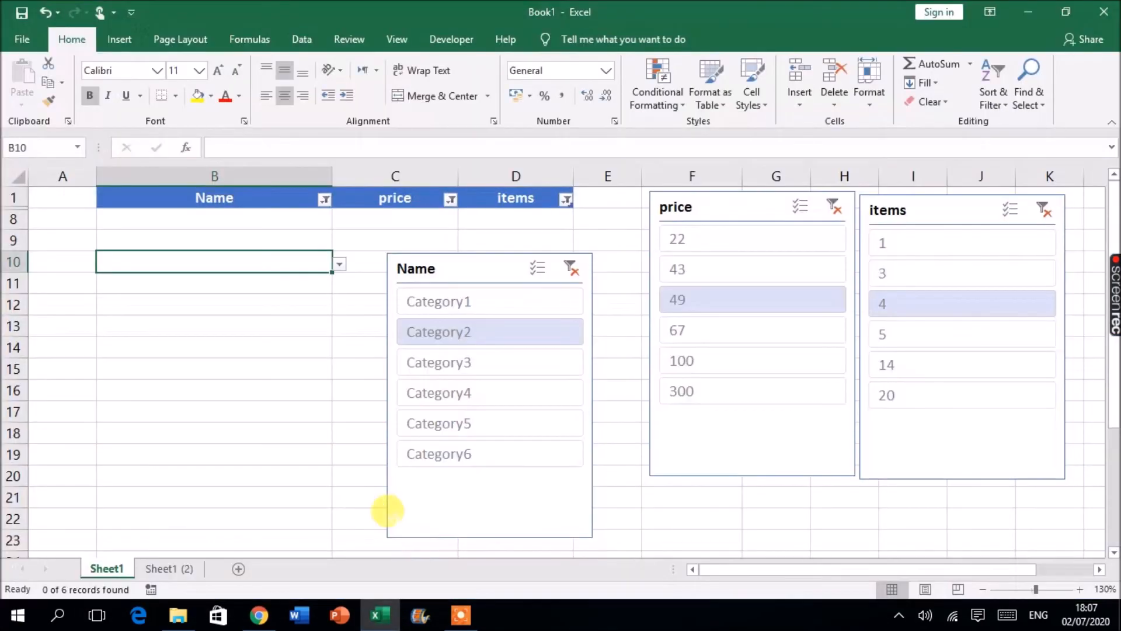
{"action": "key", "text": "ctrl+z"}
{"action": "key", "text": "ctrl+z"}
{"action": "key", "text": "ctrl+z"}
{"action": "key", "text": "ctrl+z"}
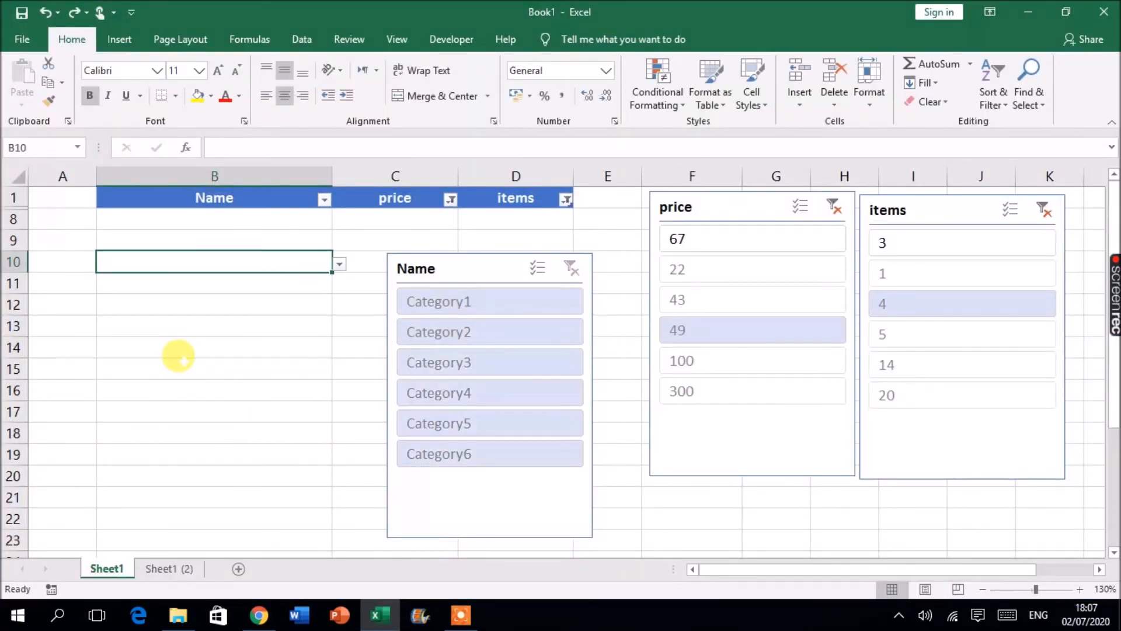
{"action": "key", "text": "ctrl+z"}
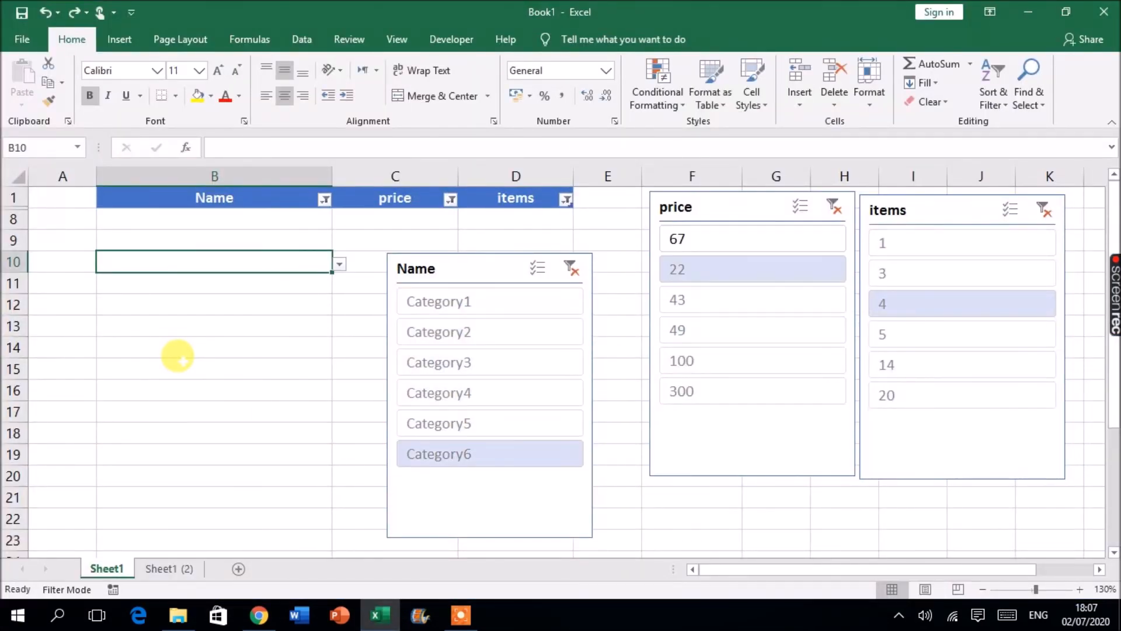
{"action": "key", "text": "ctrl+z"}
{"action": "key", "text": "ctrl+z"}
{"action": "key", "text": "ctrl+z"}
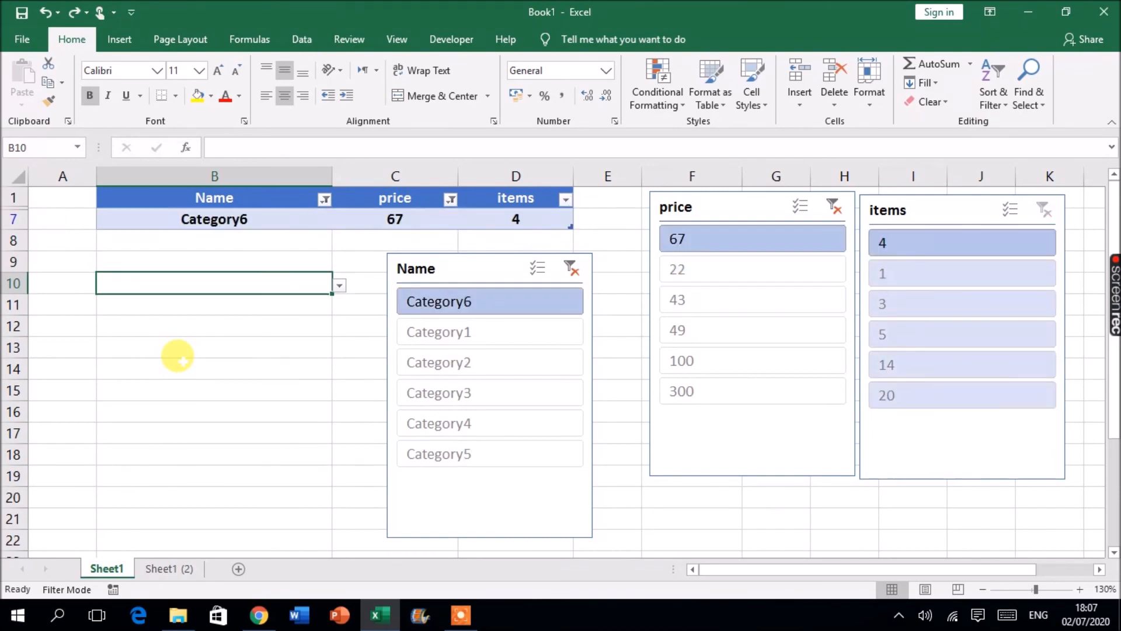
{"action": "key", "text": "ctrl+z"}
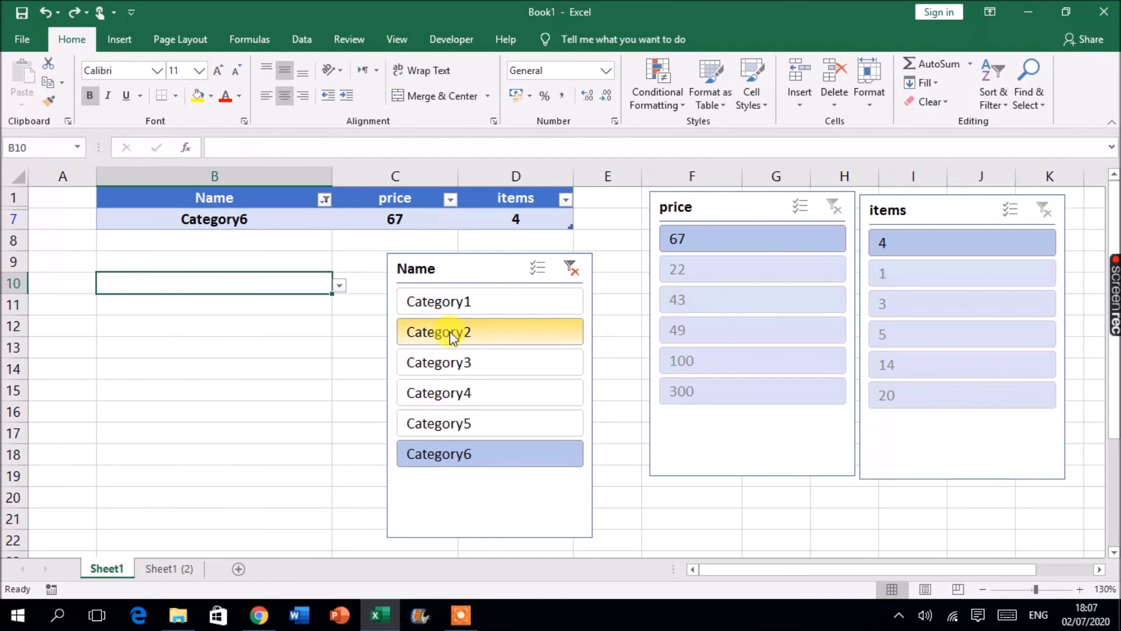
- Filter the table by Category1, Category2 and finally Category3 with the Name slicer
{"action": "left_click", "coordinate": [439, 302]}
{"action": "left_click", "coordinate": [442, 338]}
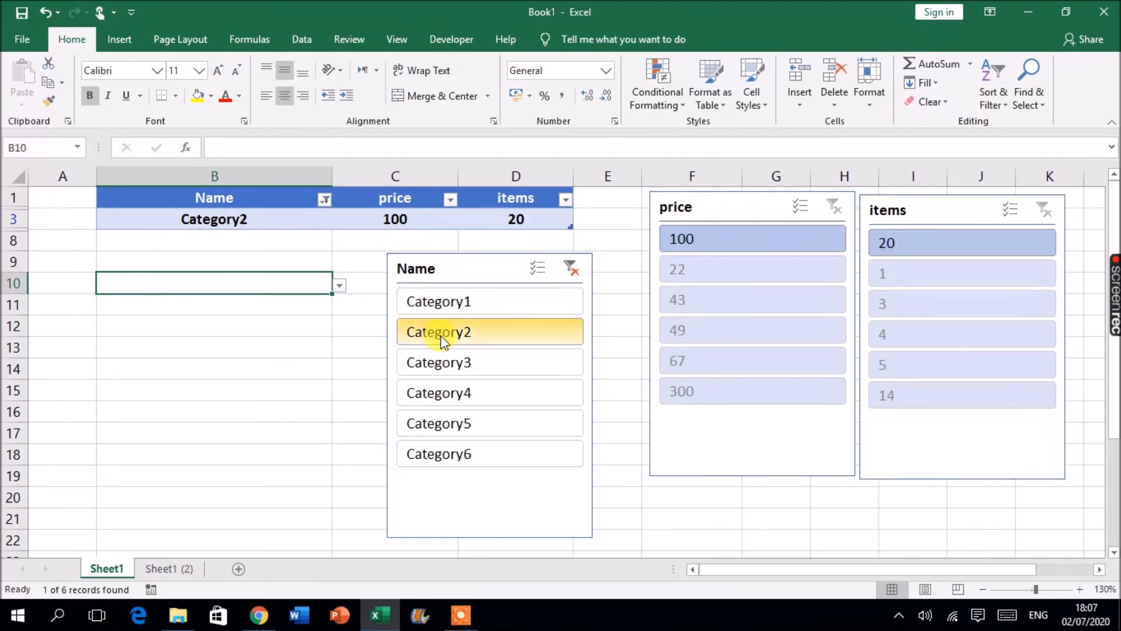
{"action": "left_click", "coordinate": [435, 360]}
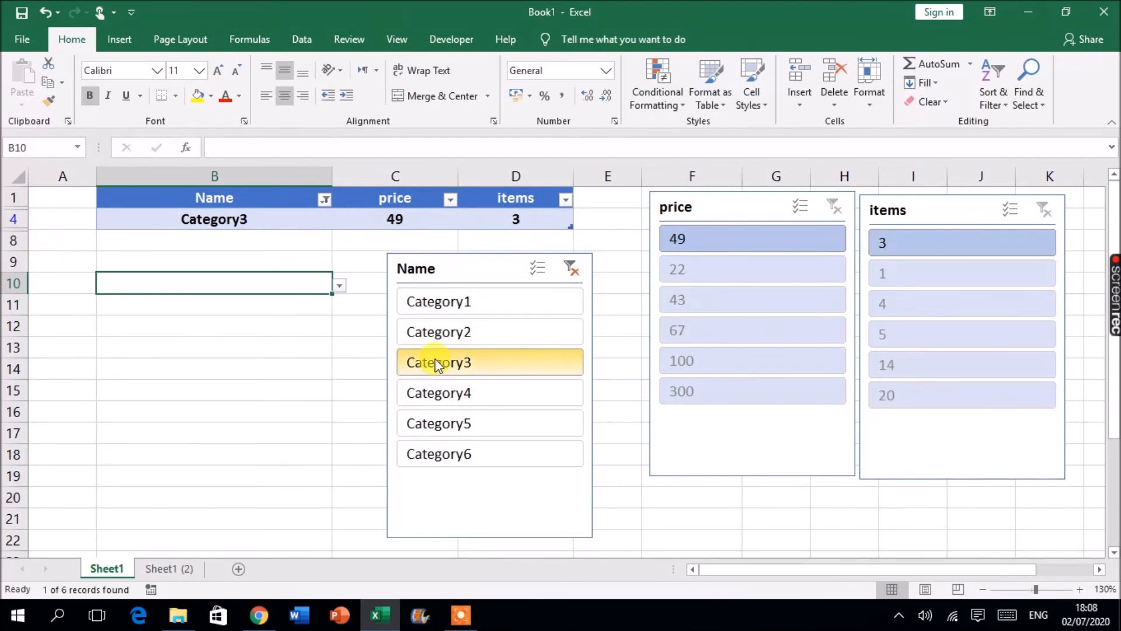